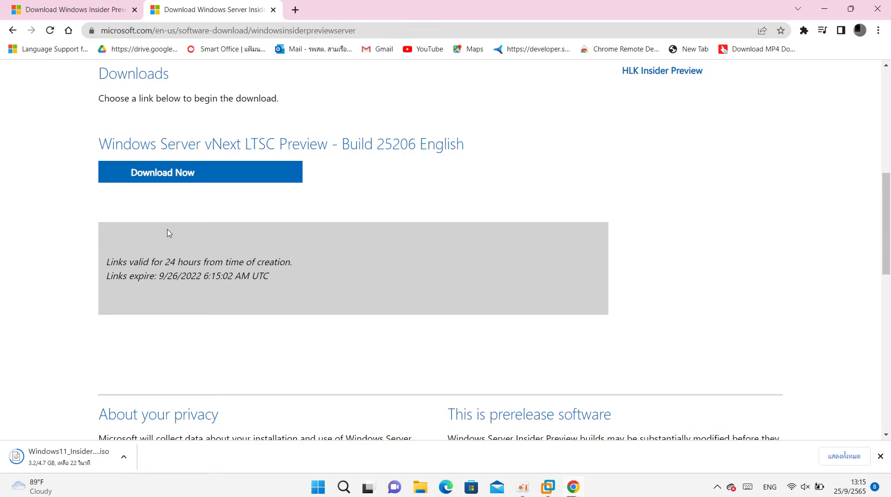
Download the Windows Server vNext LTSC Preview Build 25206 English image
click(185, 170)
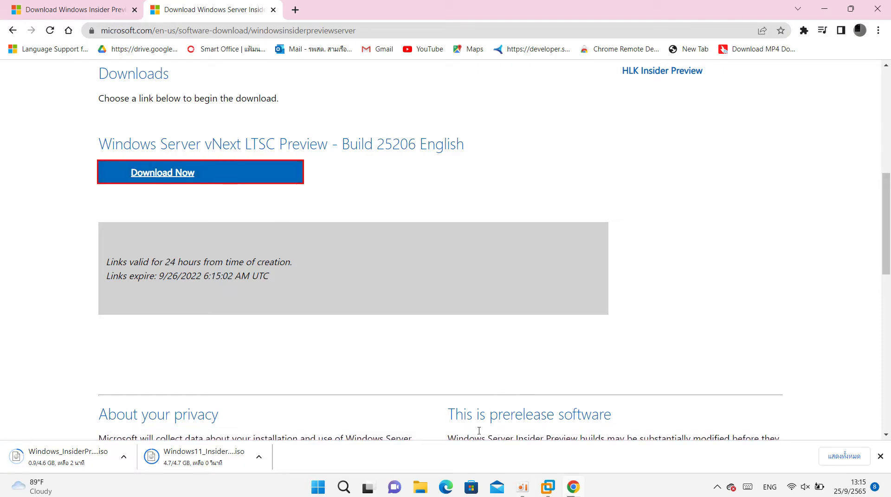
Switch to VMware Workstation and start a new typical virtual machine with the Windows11_InsiderPreview_Client_x64 ISO from Downloads as its installer
click(522, 487)
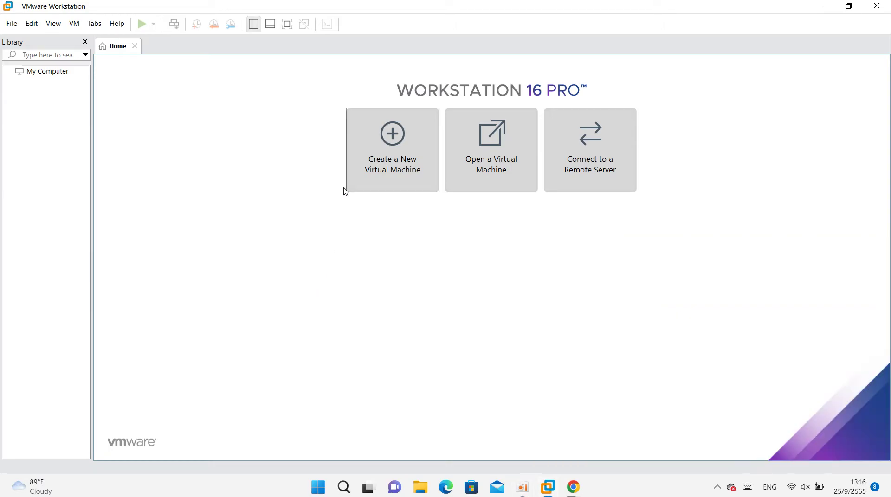
click(386, 172)
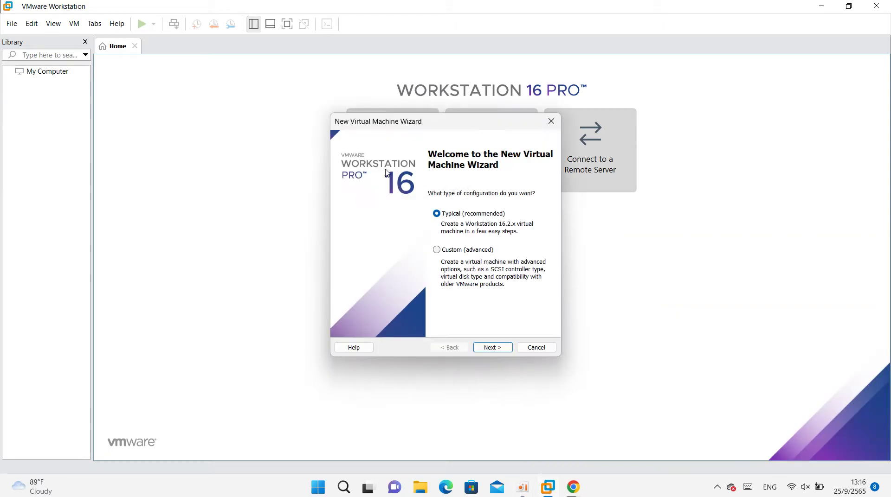
click(492, 348)
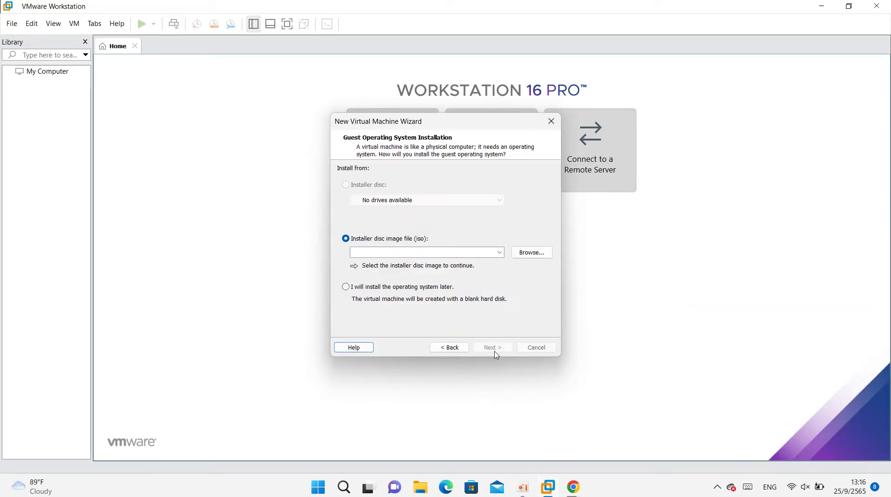
click(532, 253)
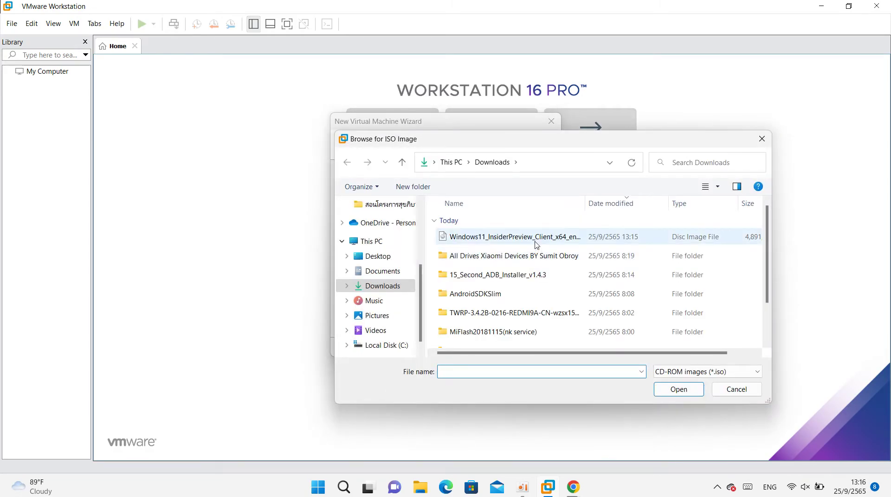
double_click(535, 242)
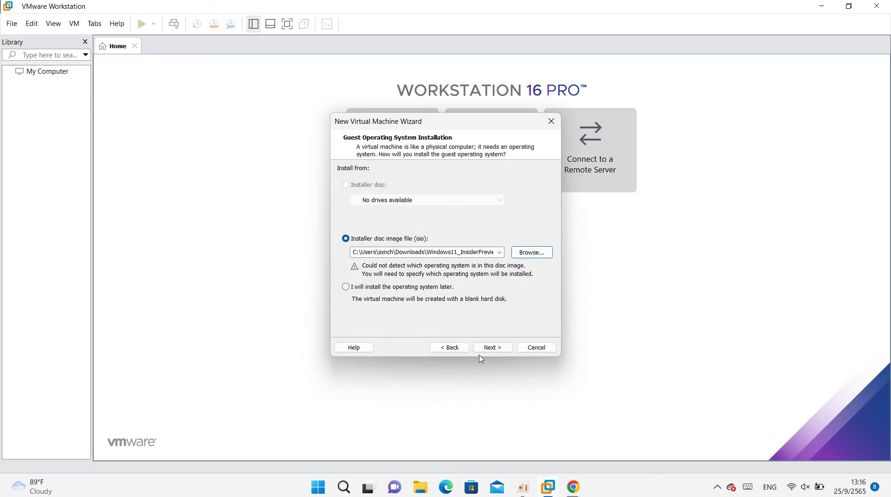
click(489, 349)
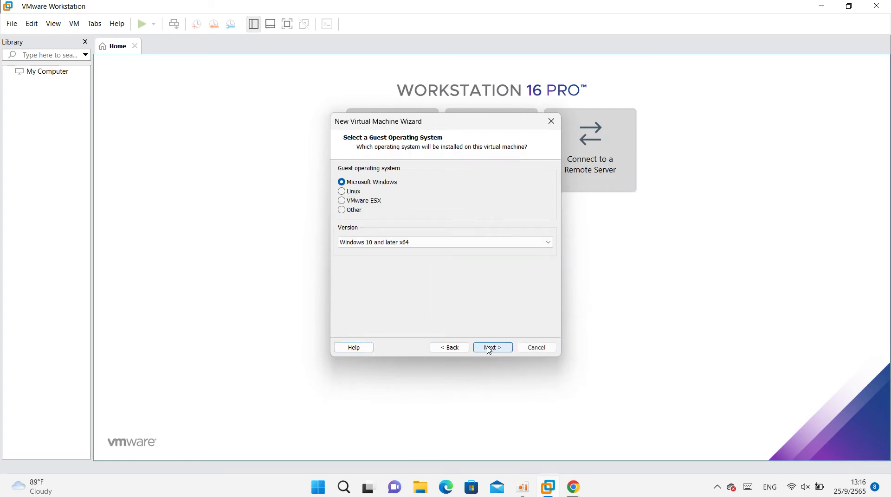
Keep Windows 10 and later x64 as the guest system, with the default name and a 60 GB disk split into multiple files
click(504, 245)
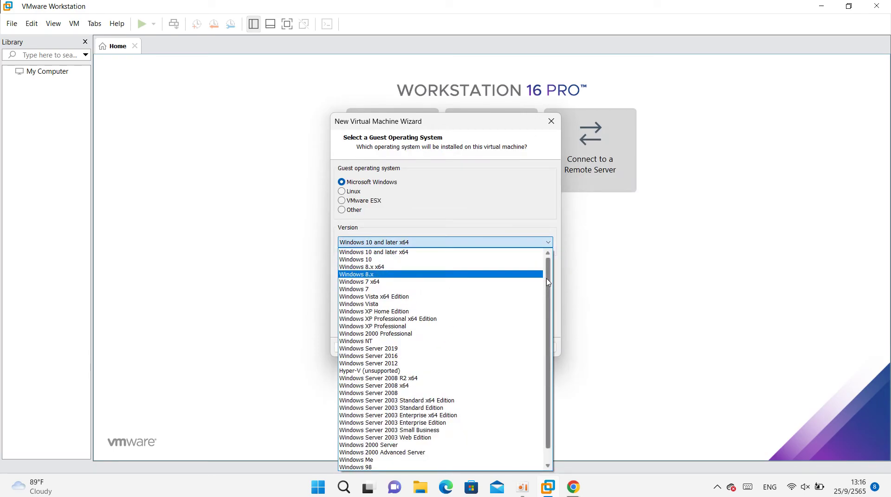
click(541, 210)
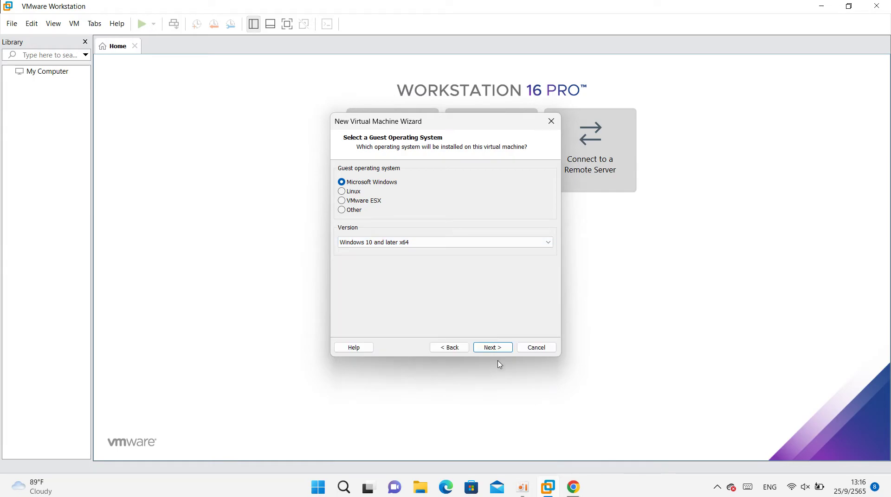
click(494, 348)
click(497, 347)
click(492, 348)
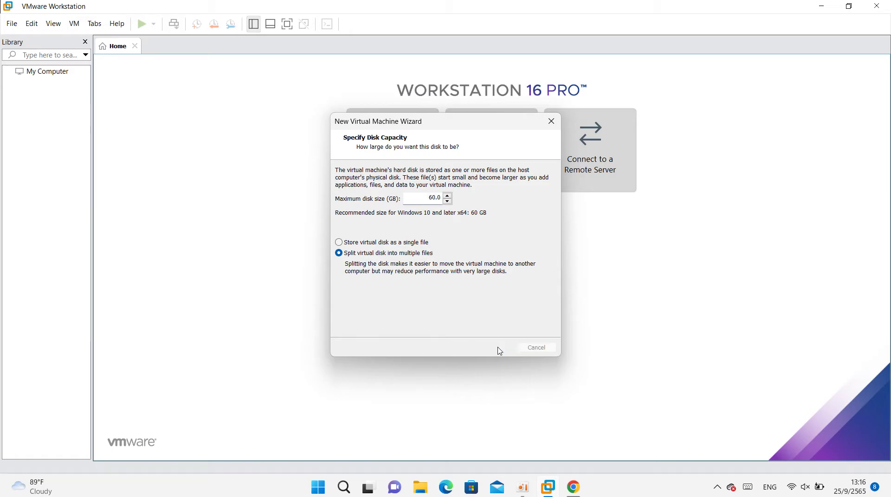
Customize the hardware to 4096 MB of memory, check the processors, and finish creating the virtual machine
click(401, 284)
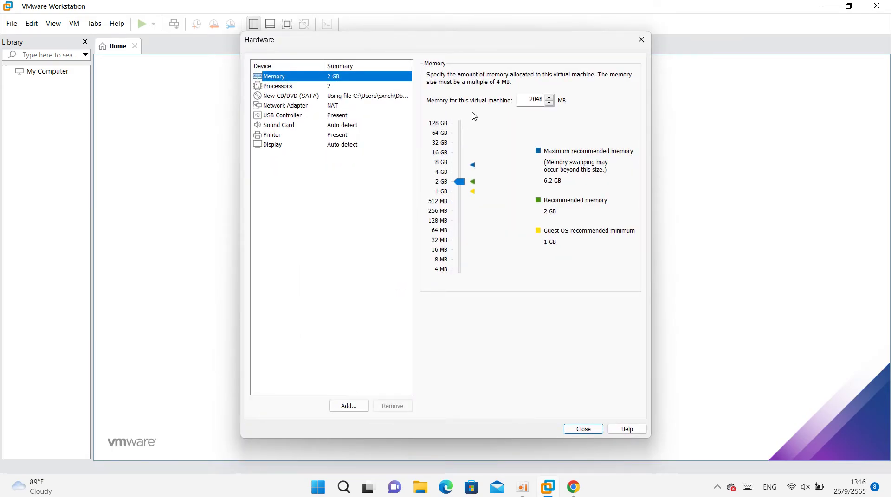
click(461, 134)
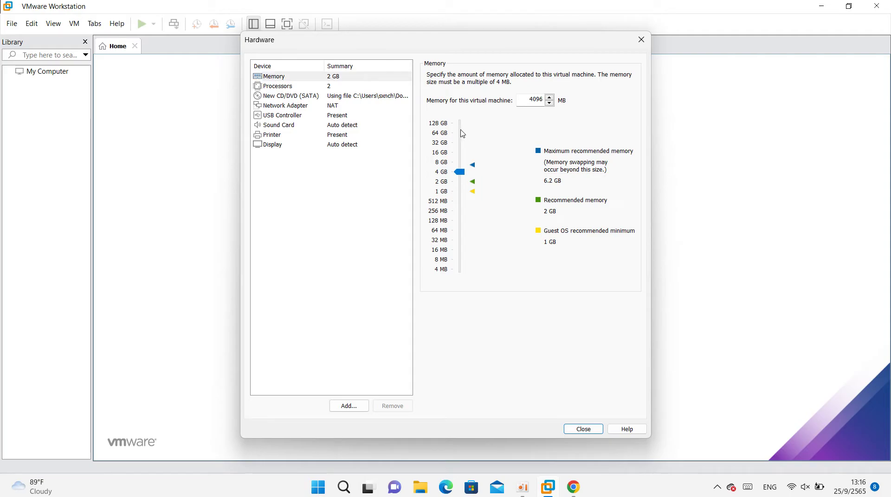
click(379, 87)
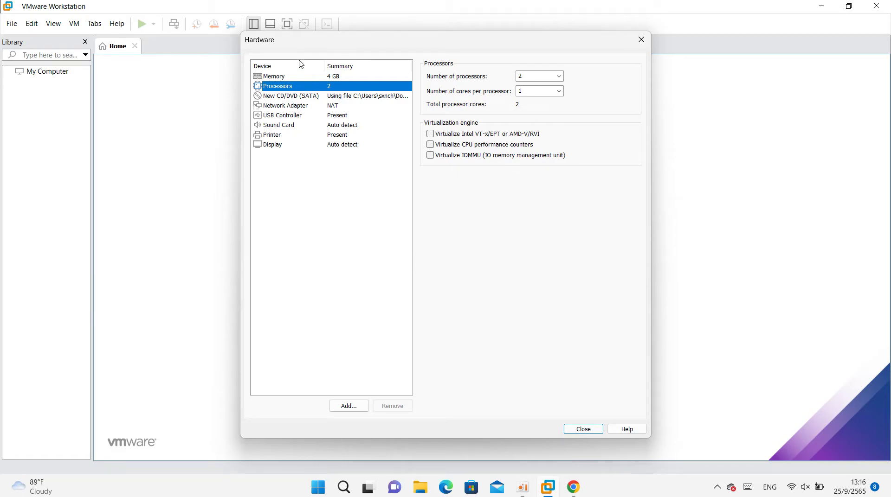
click(590, 430)
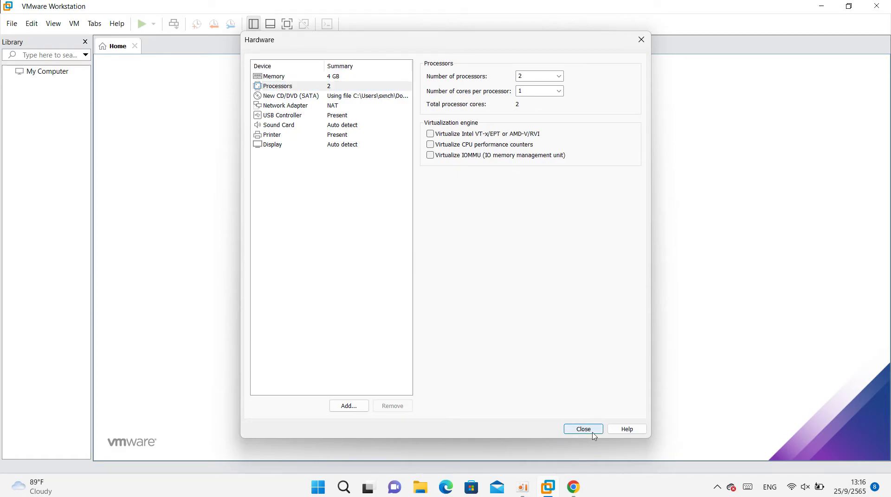
click(488, 346)
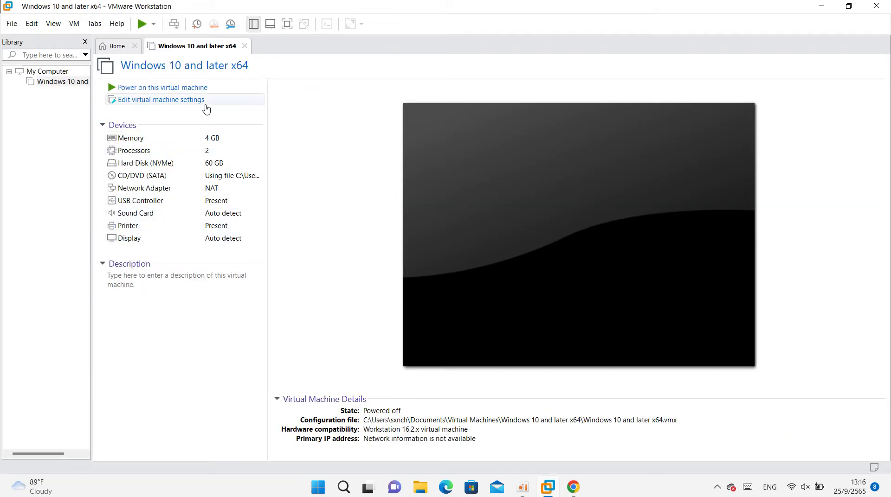
Enable secure boot for the UEFI firmware in the virtual machine's advanced options and save the settings
click(206, 108)
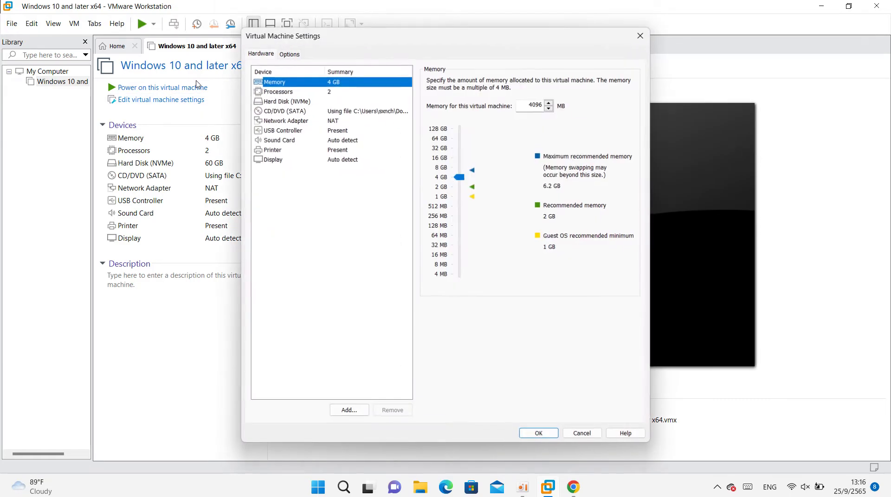
click(288, 54)
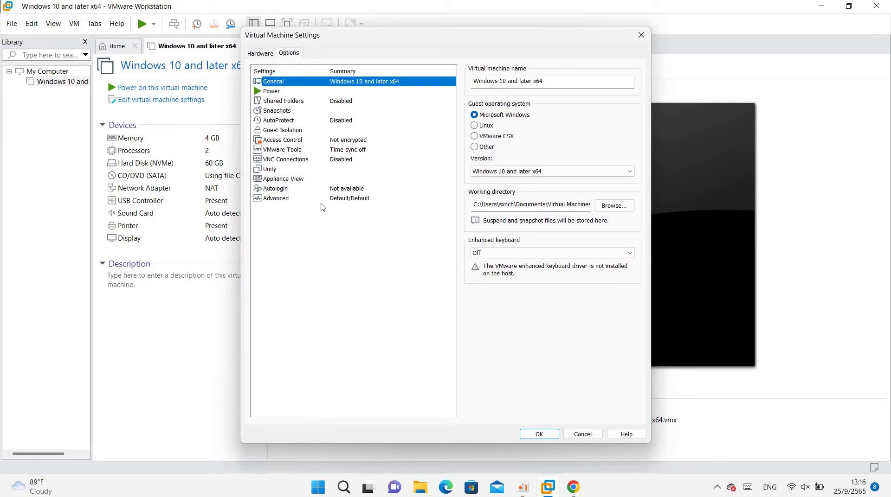
click(339, 199)
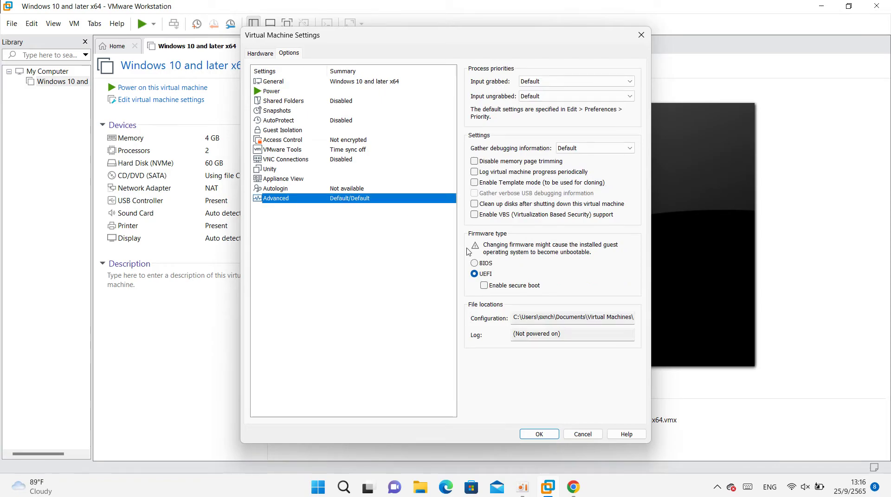
click(506, 288)
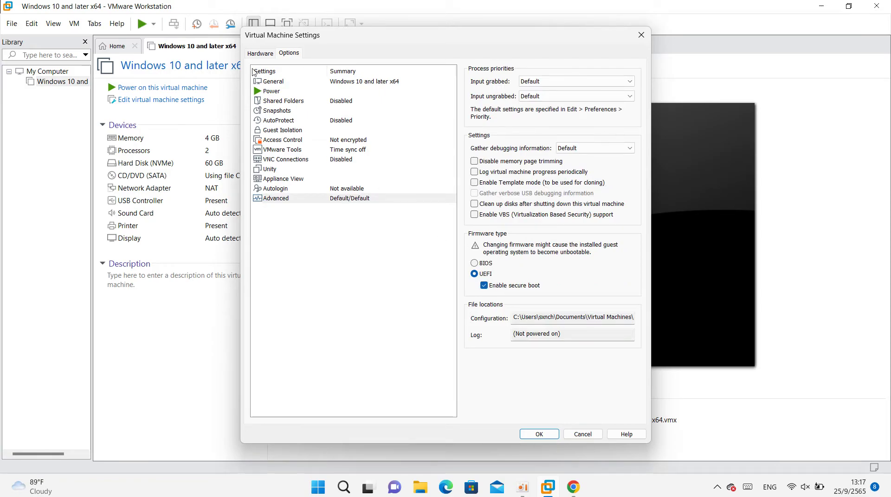
click(259, 54)
click(538, 434)
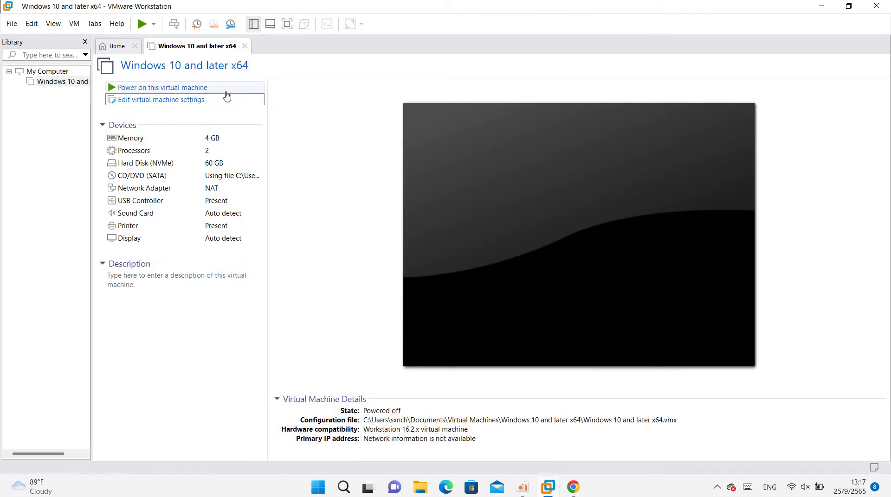
Power on the Windows 10 and later x64 virtual machine and show it in full screen
click(227, 92)
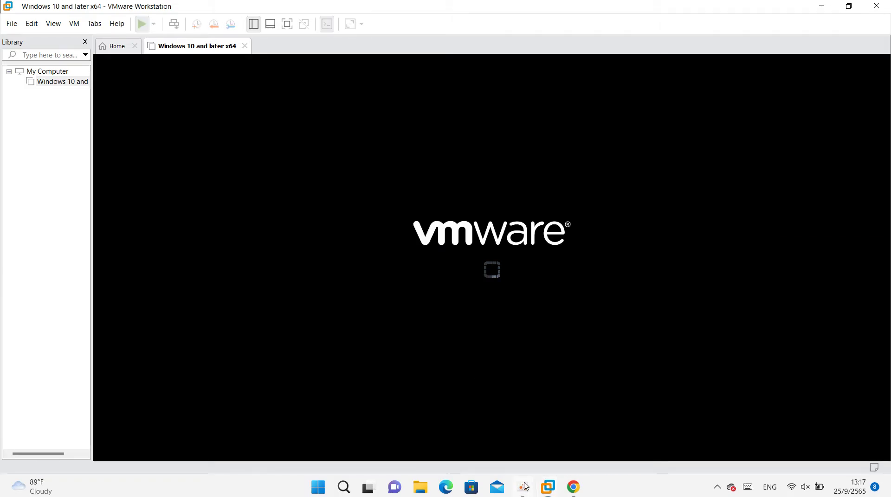
click(523, 487)
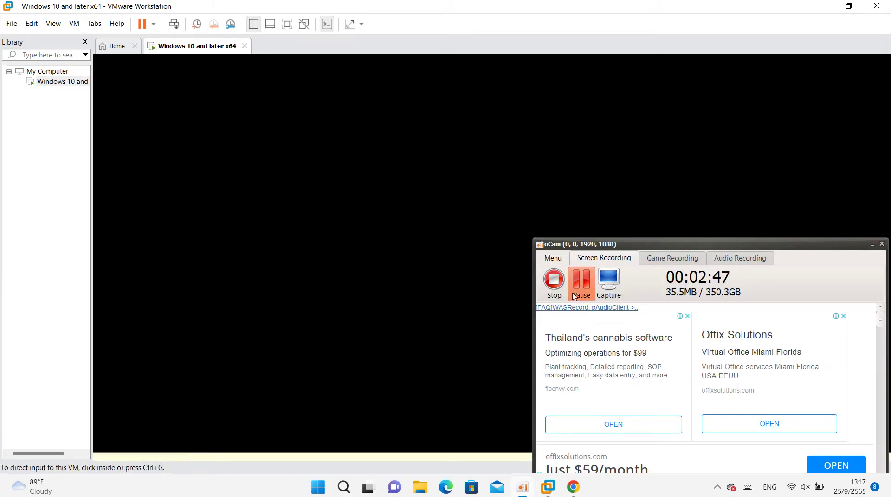
click(286, 24)
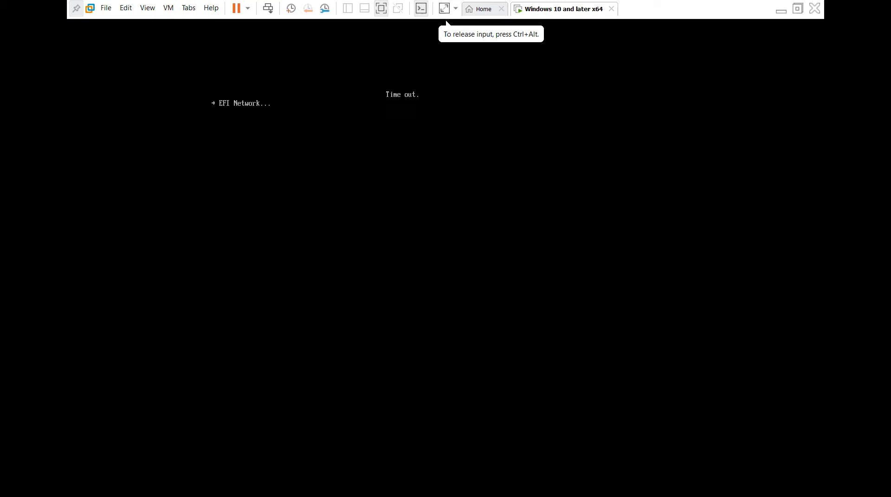
Restart the guest without showing the restart confirmation again, and boot it from the Windows installer disc
key(ctrl+alt)
click(247, 7)
click(270, 64)
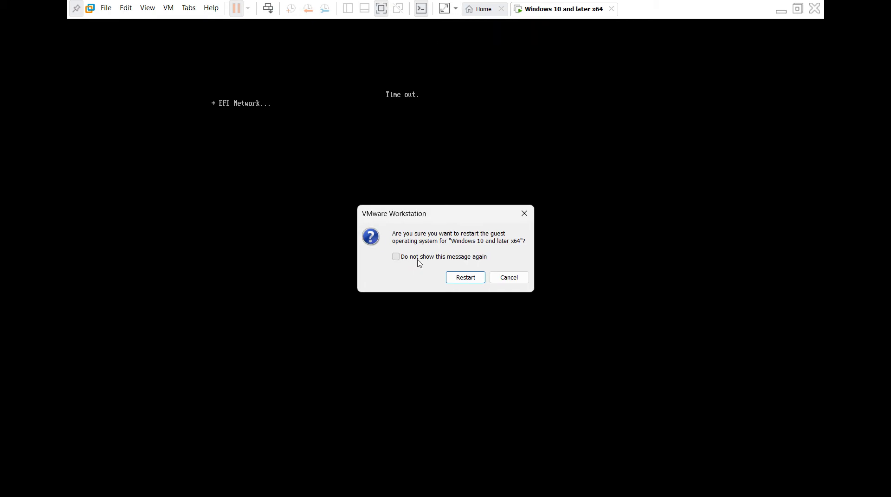
click(460, 257)
click(466, 280)
click(274, 254)
key(Return)
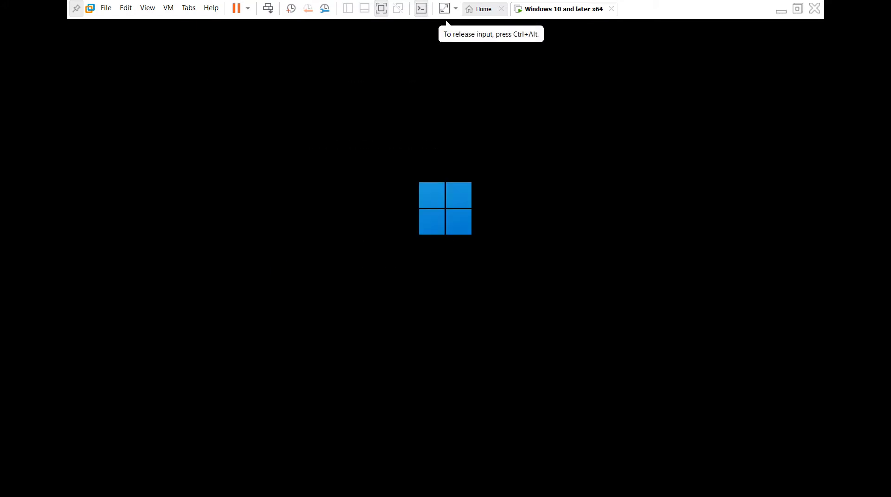
Unpin the full-screen command bar and return input to the virtual machine
key(ctrl+alt)
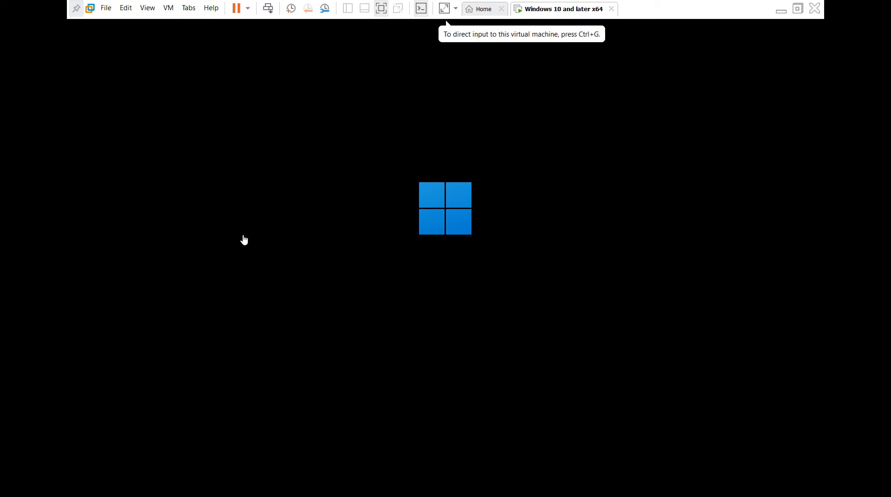
click(77, 5)
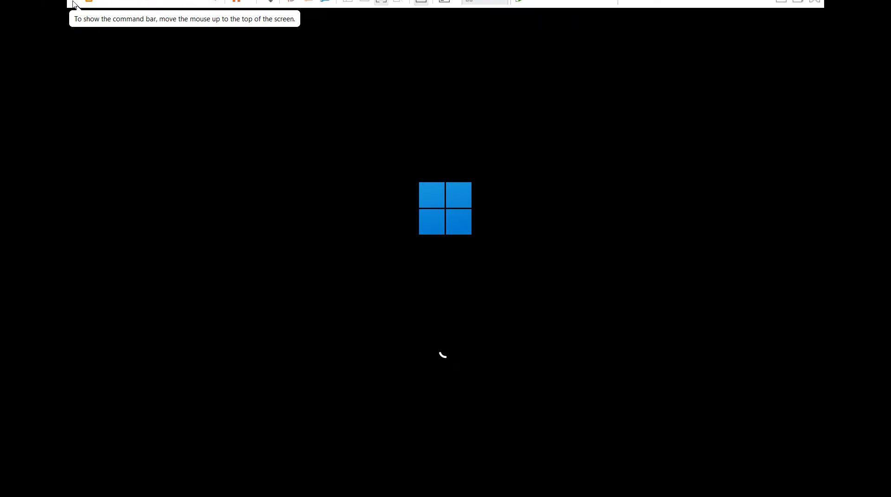
click(328, 170)
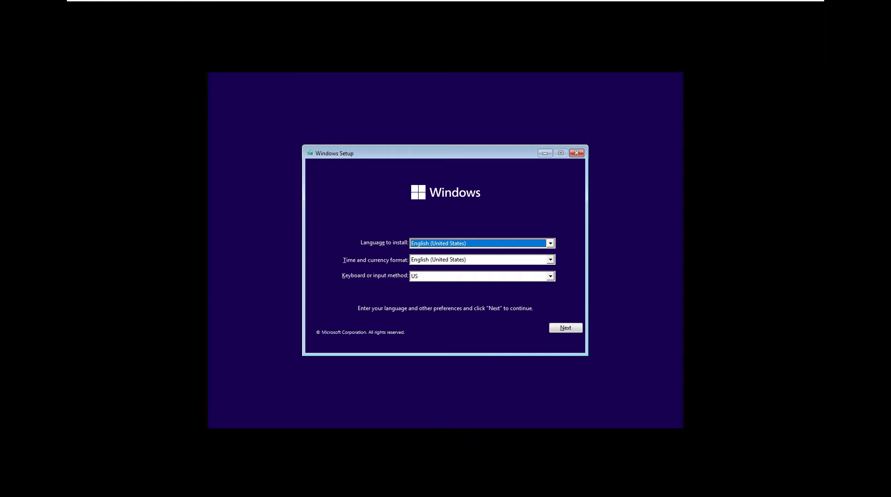
Open a command prompt from Windows Setup and run regedit
key(shift+F10)
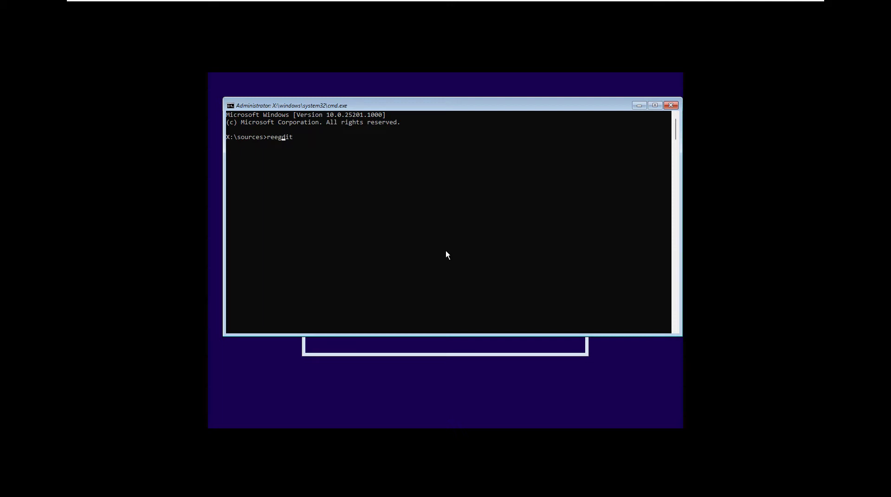
text(regedit)
key(Return)
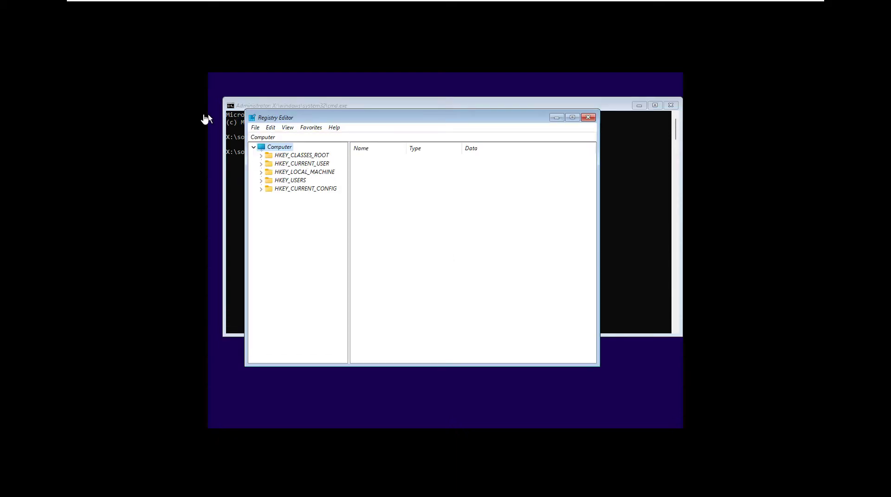
Expand the registry tree to the HKEY_LOCAL_MACHINE\SYSTEM\Setup key
double_click(302, 165)
double_click(302, 166)
double_click(304, 173)
double_click(291, 222)
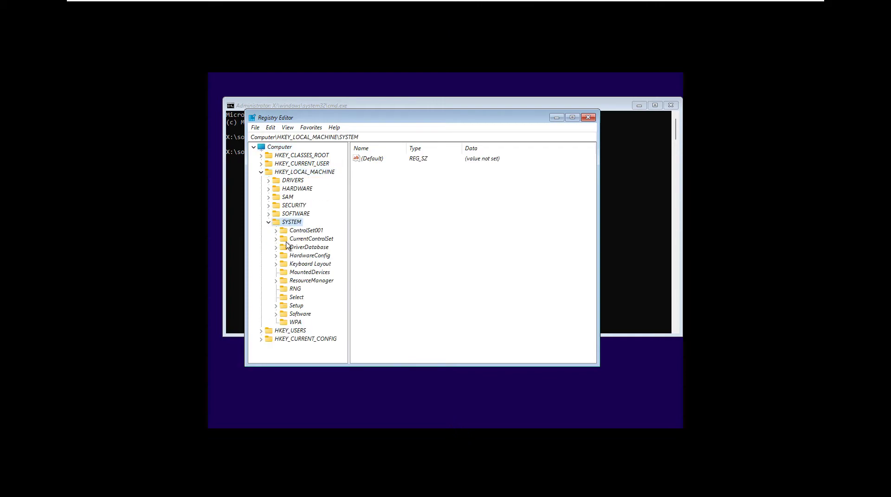
click(297, 307)
double_click(297, 307)
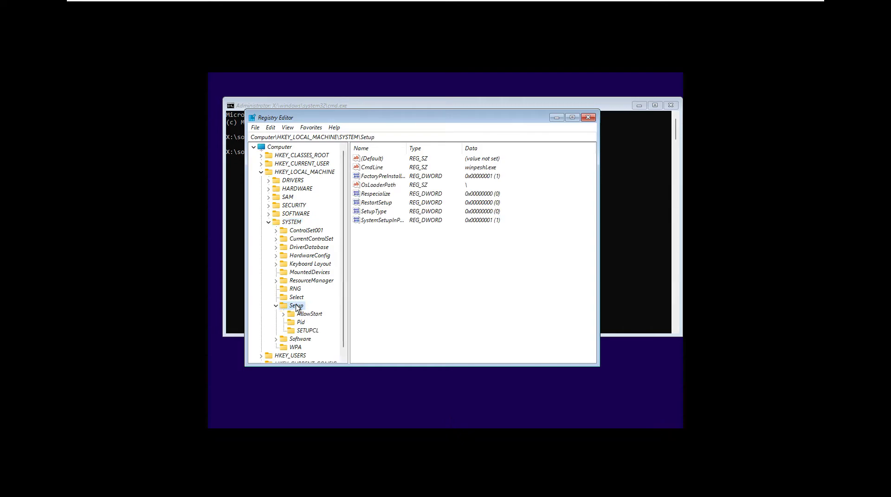
Create a new key named LabConfig under the Setup key
right_click(297, 306)
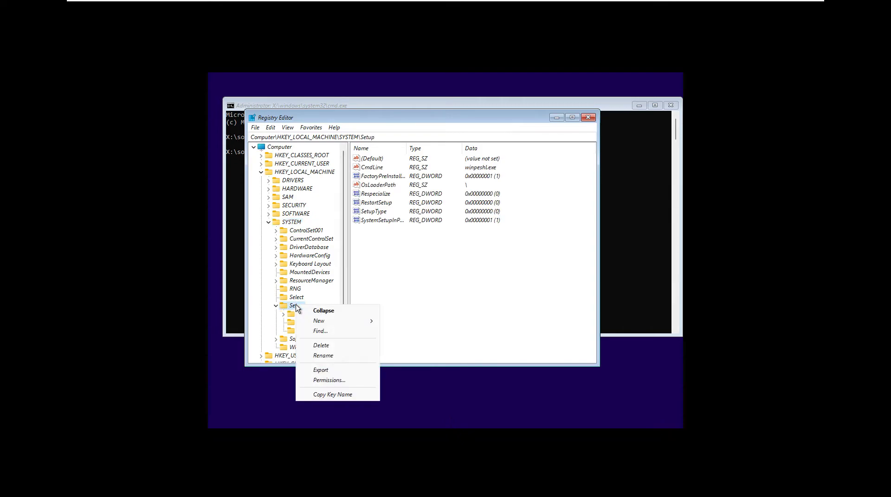
mouse_move(360, 321)
click(401, 321)
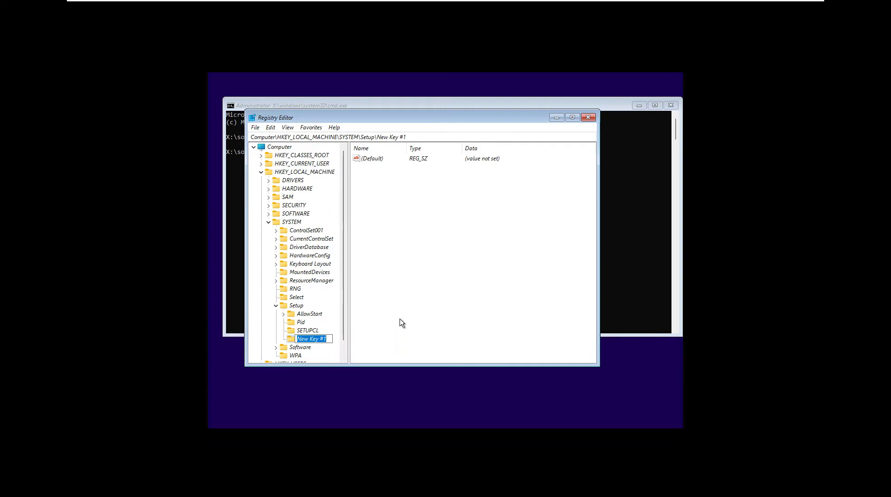
text(L)
text(Lab)
text(C)
text(onfig)
key(Return)
Create a DWORD (32-bit) value named BypassTPMCheck in the LabConfig key and set its data to 1
right_click(401, 318)
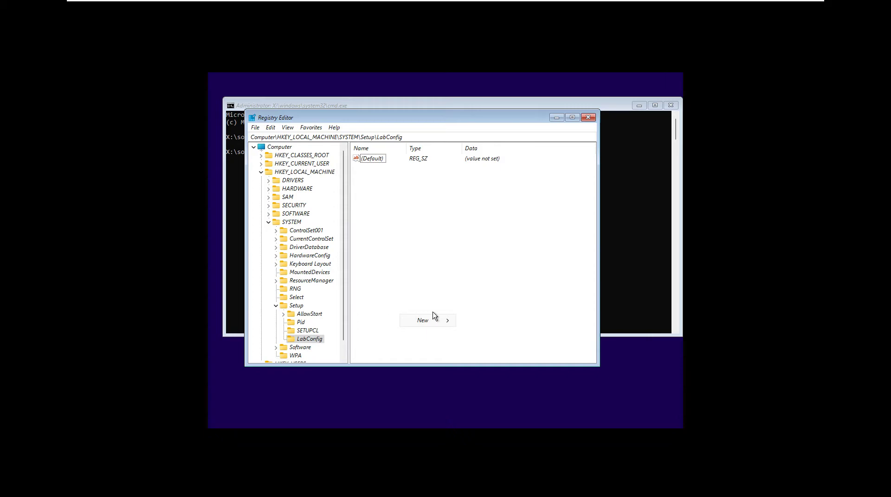
mouse_move(443, 321)
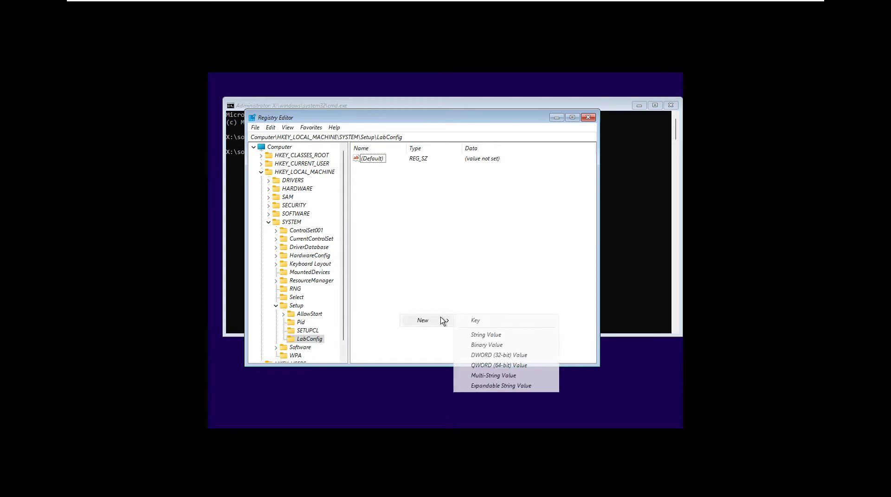
click(483, 356)
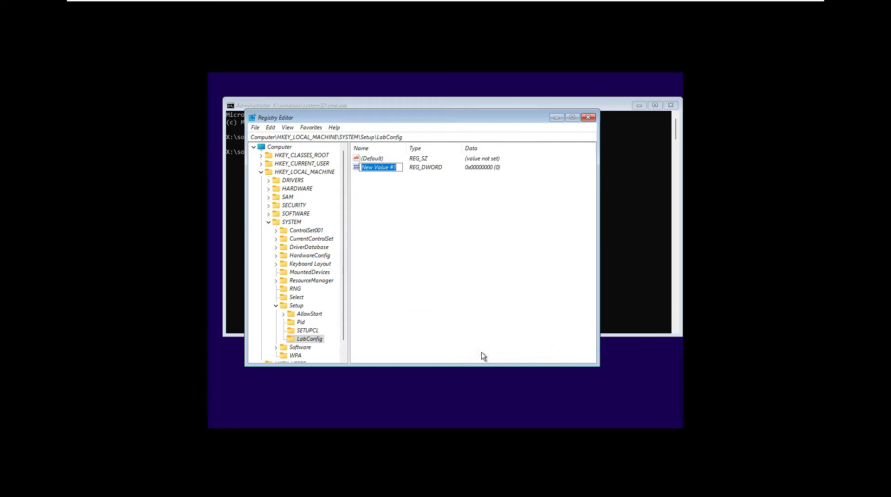
text(B)
text(yp)
text(as)
text(sT)
text(P)
text(M)
text(C)
text(he)
text(eck)
key(Return)
key(Return)
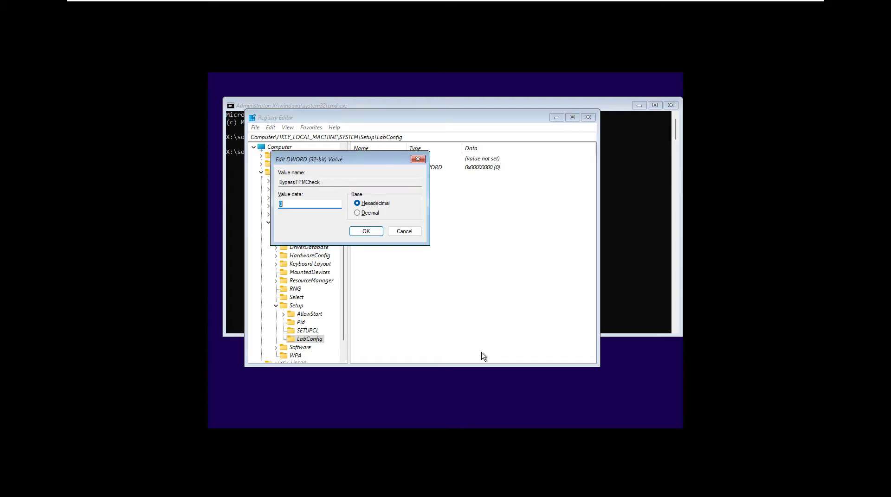
text(1)
key(Return)
Add a DWORD (32-bit) value named BypassSecureBootCheck to the LabConfig key and set its data to 1
right_click(481, 354)
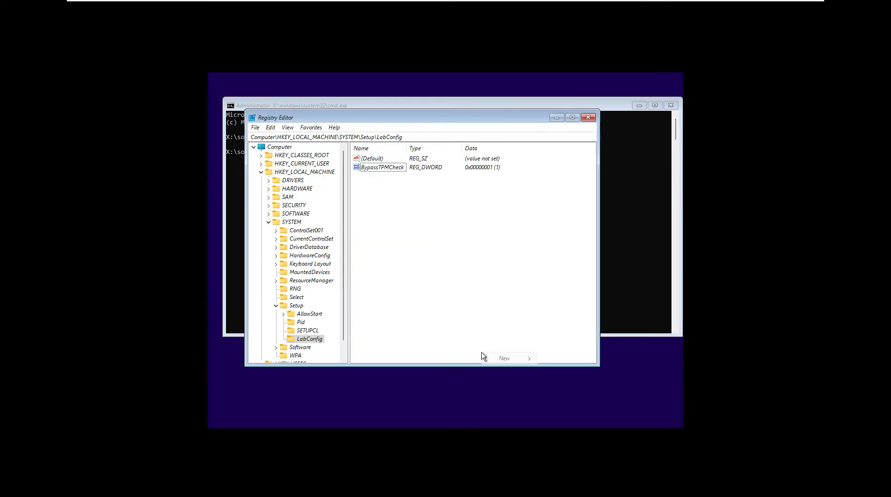
mouse_move(510, 358)
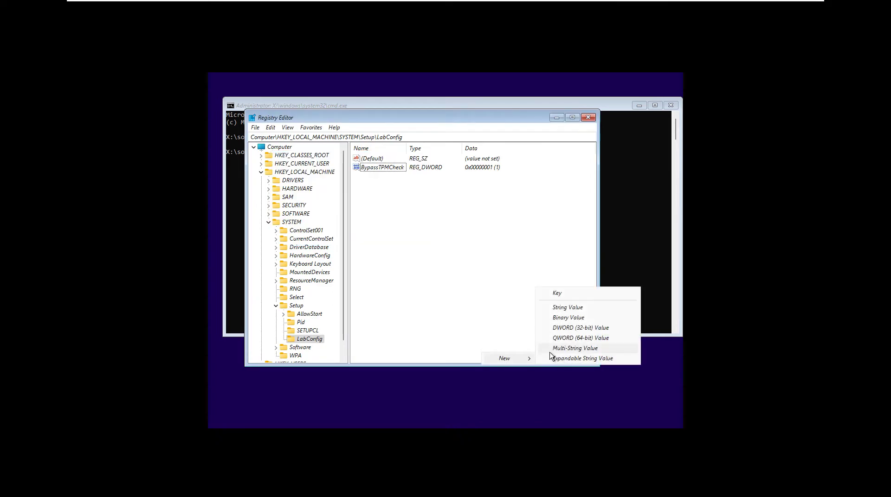
click(581, 328)
text(B)
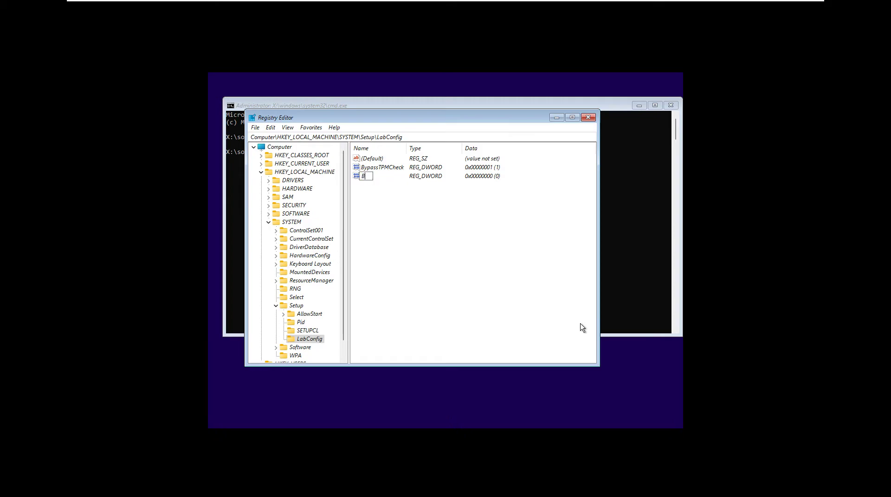
text(ypassSecur)
text(BootCheck)
key(Return)
key(Return)
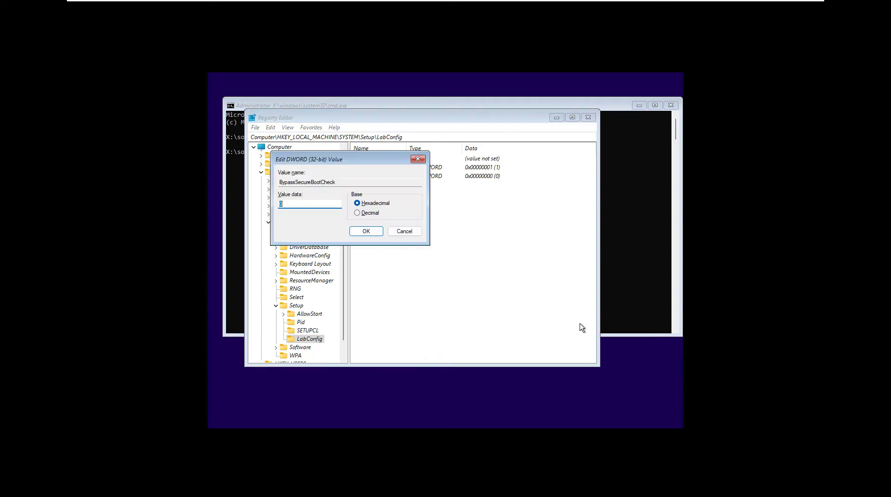
text(1)
key(Return)
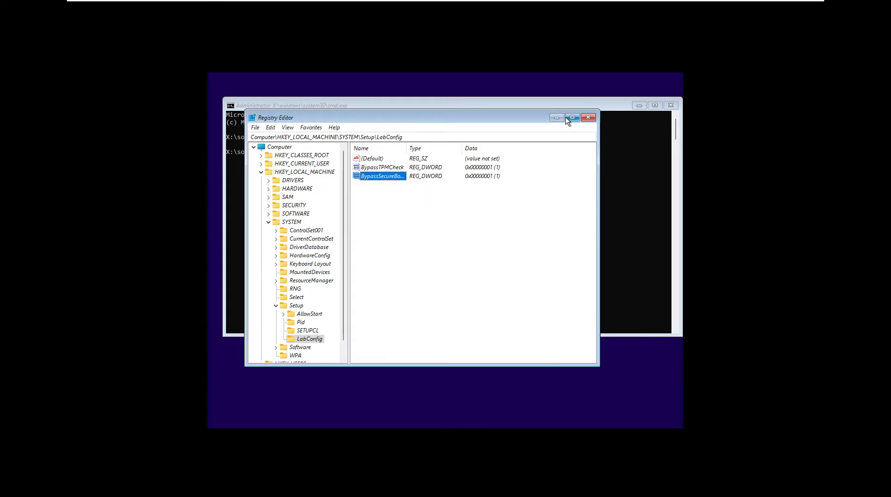
Close the Registry Editor and the command prompt to return to Windows Setup
click(588, 118)
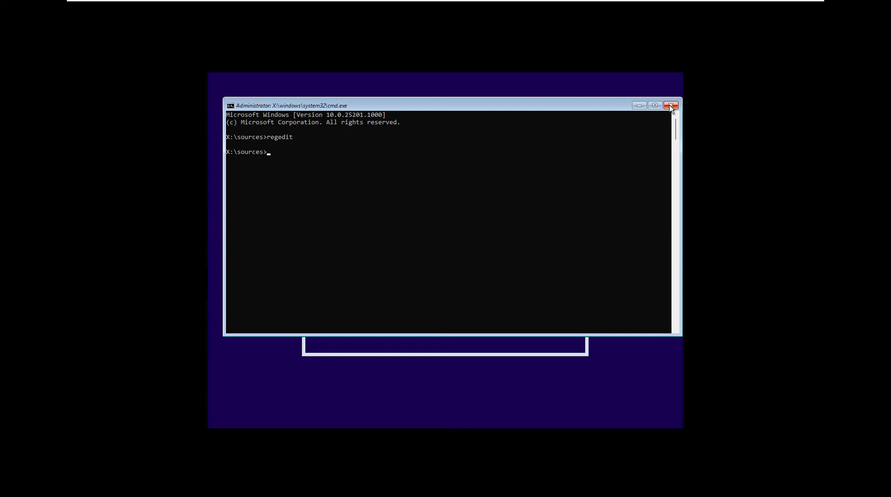
click(670, 106)
click(565, 328)
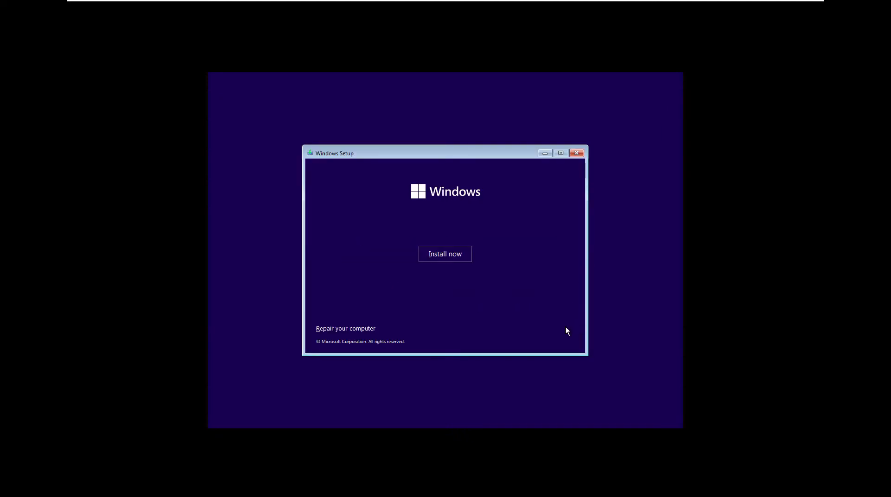
Start the installation without a product key and choose the Windows 11 Home edition
click(443, 260)
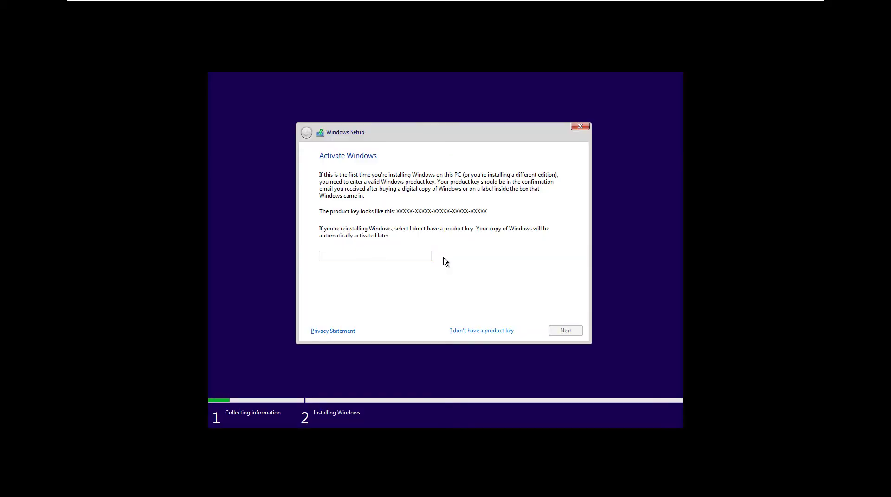
click(502, 329)
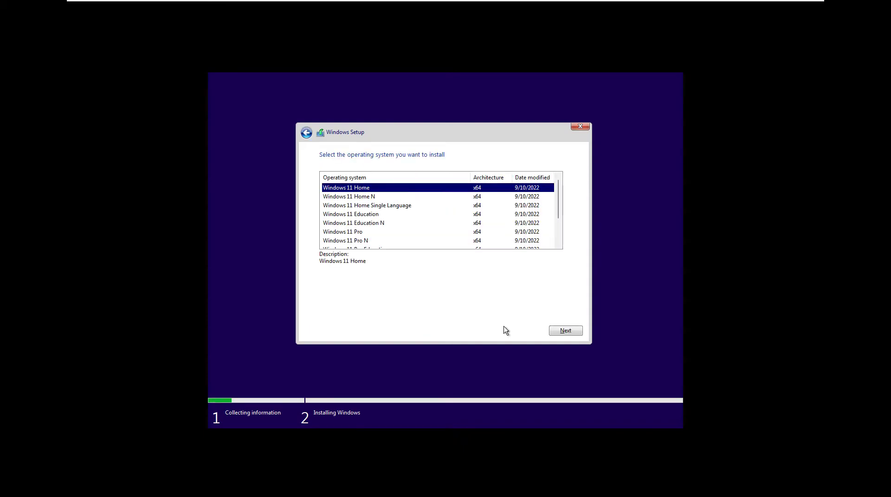
click(572, 330)
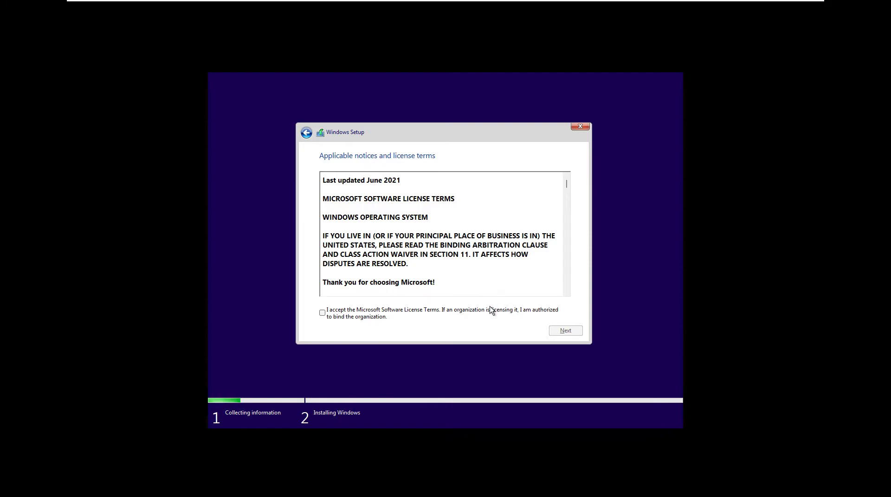
Accept the license terms and start a custom installation on Drive 0 Unallocated Space
click(492, 310)
click(573, 331)
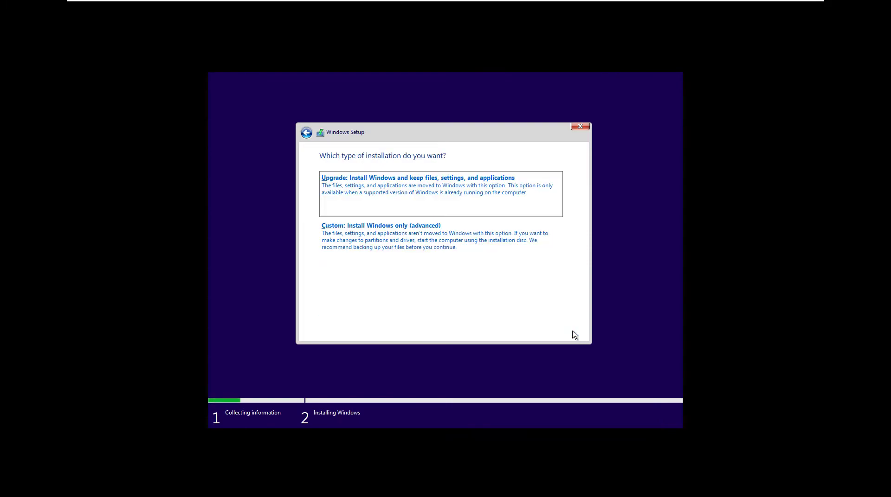
click(489, 270)
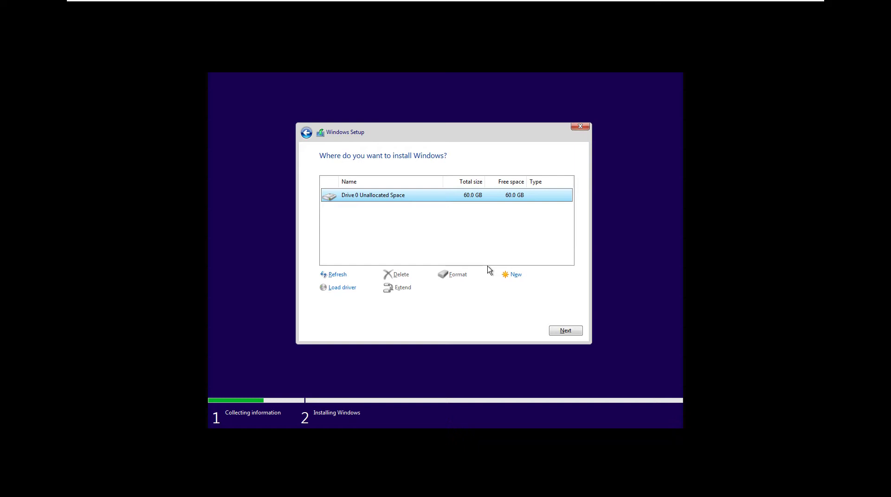
click(570, 330)
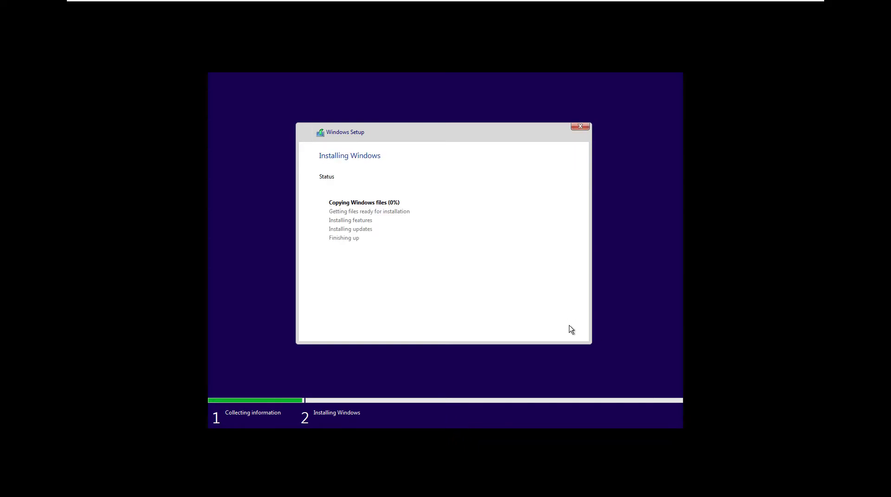
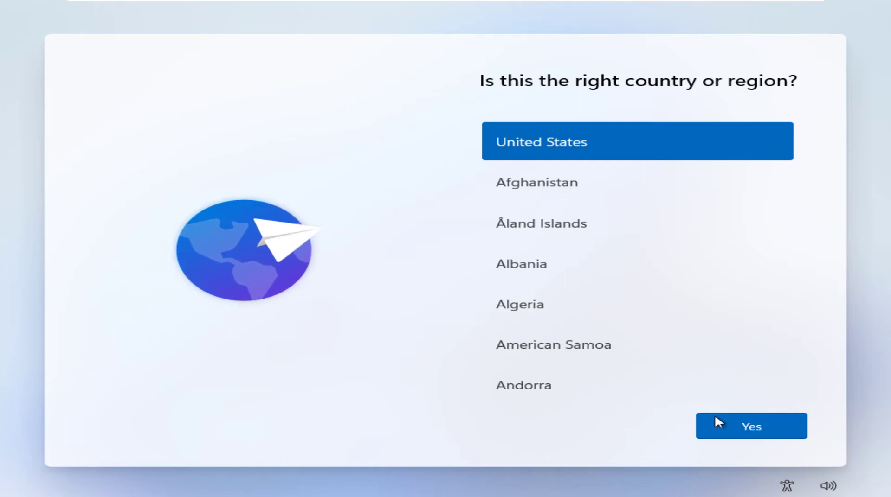
Confirm United States as the country or region
click(716, 422)
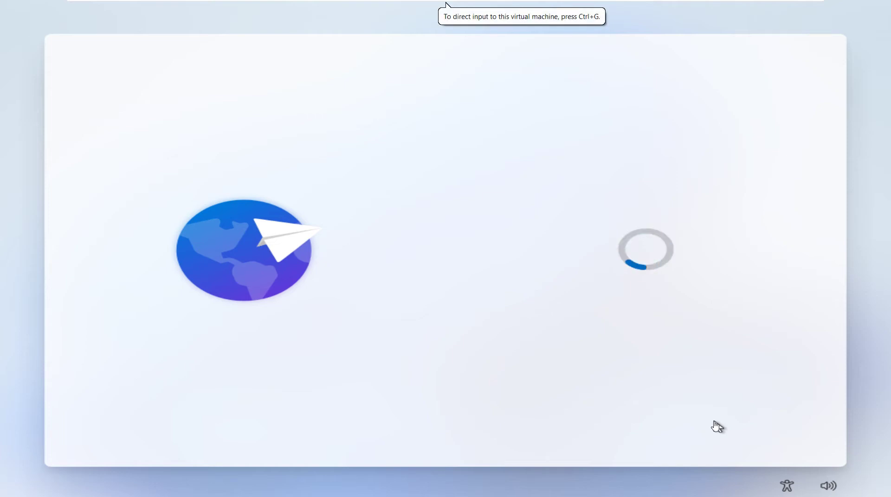
key(super)
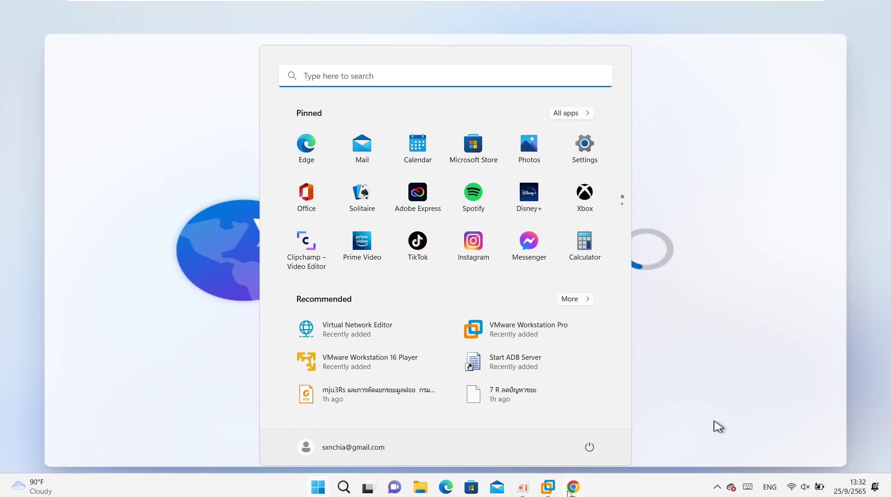
click(523, 491)
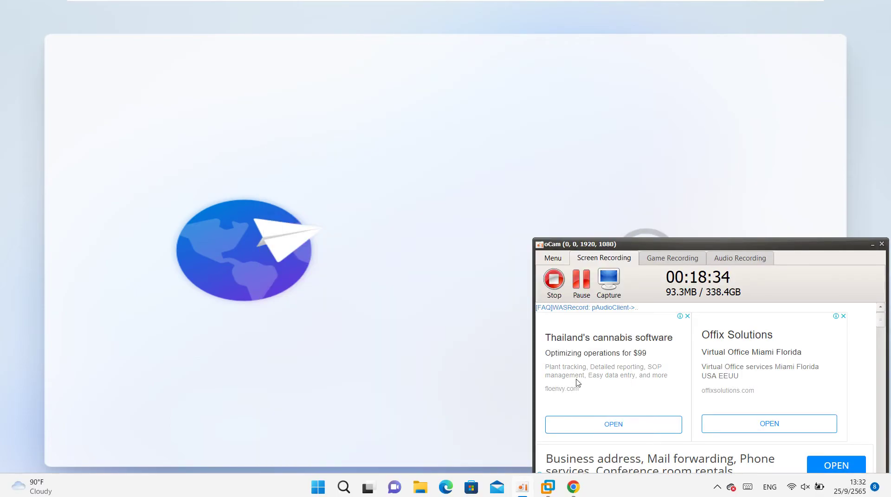
click(429, 367)
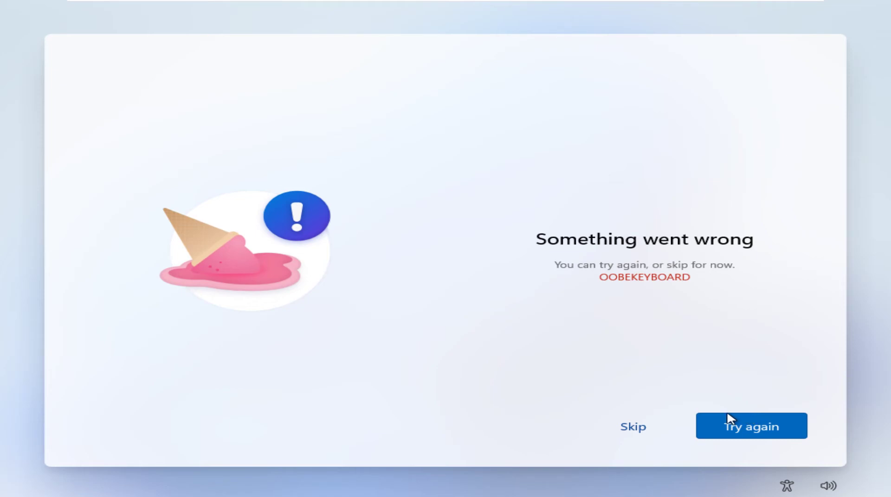
Skip the OOBEKEYBOARD setup step
click(633, 428)
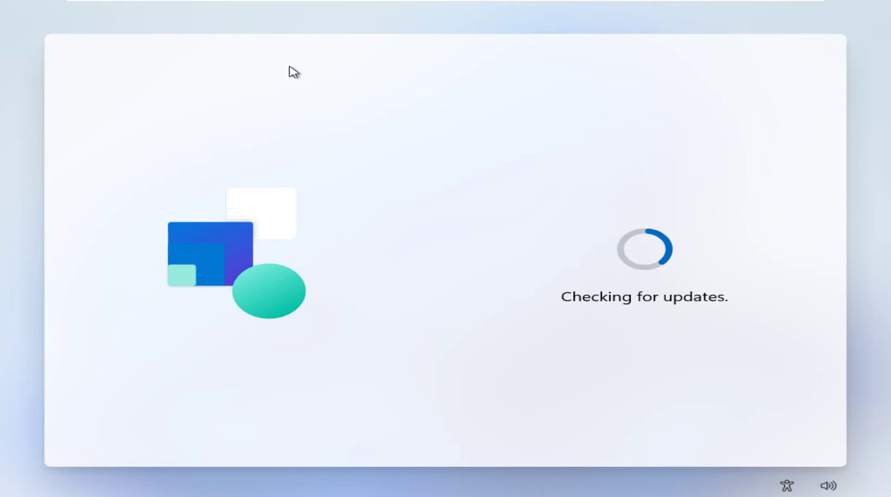
Disconnect the virtual machine's network adapter and check its state among the removable devices
mouse_move(215, 2)
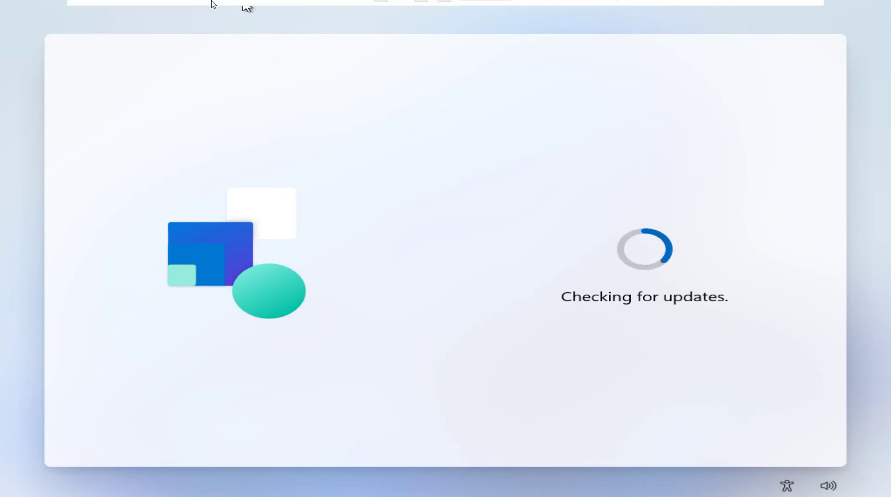
click(167, 8)
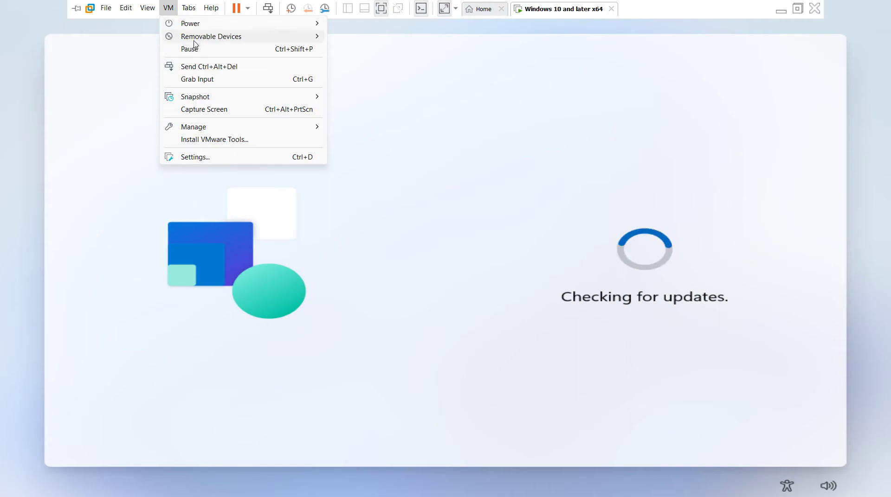
mouse_move(312, 37)
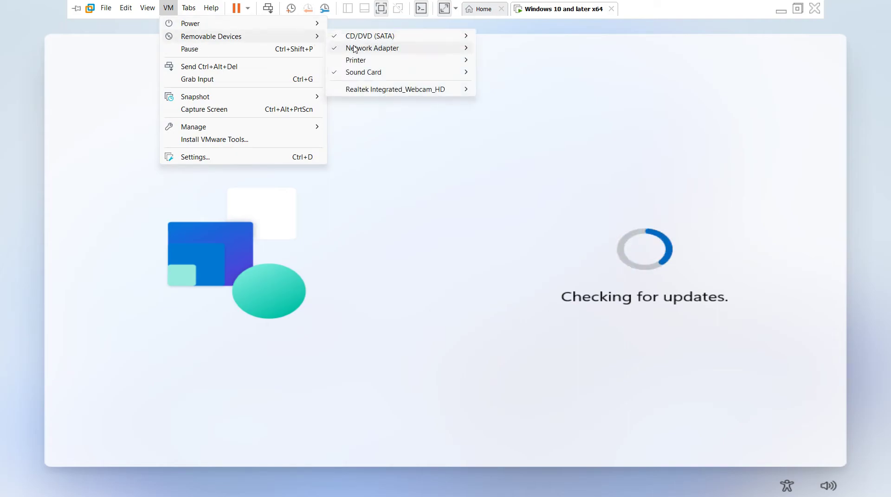
mouse_move(396, 46)
click(479, 50)
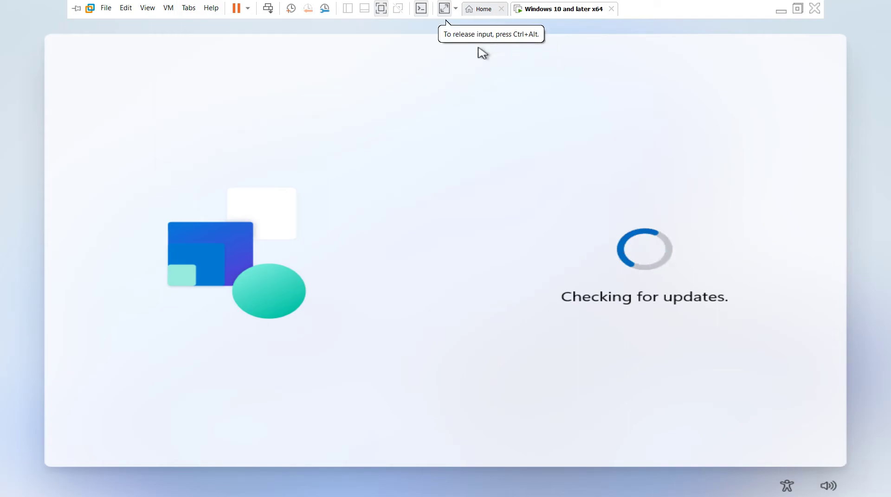
click(168, 8)
mouse_move(304, 37)
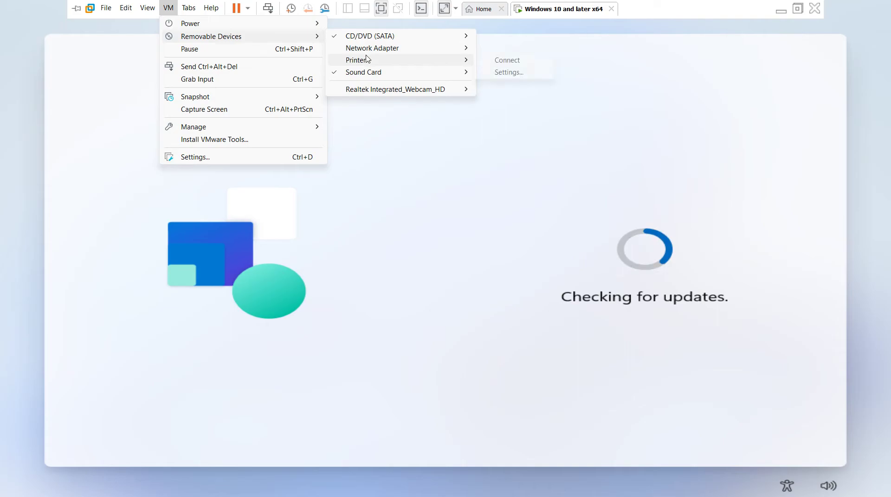
click(452, 124)
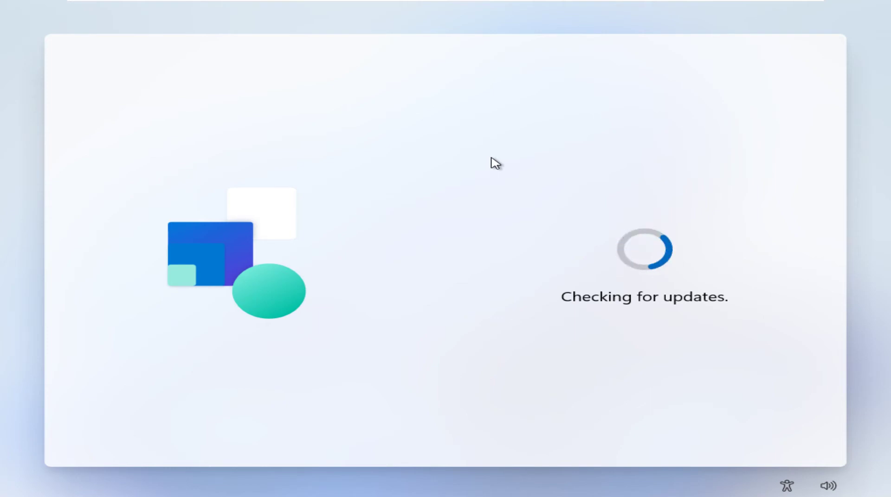
Connect the VMware Tools installer CD to the virtual machine and set its install message not to show again
click(169, 7)
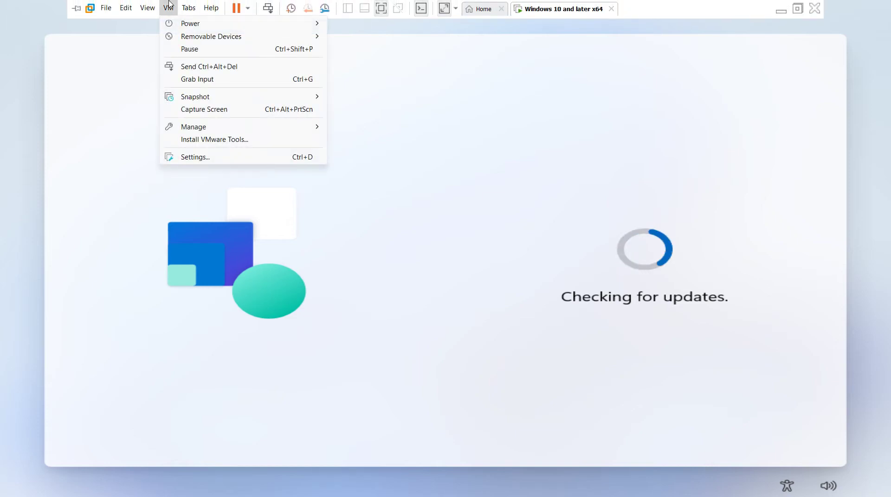
click(241, 137)
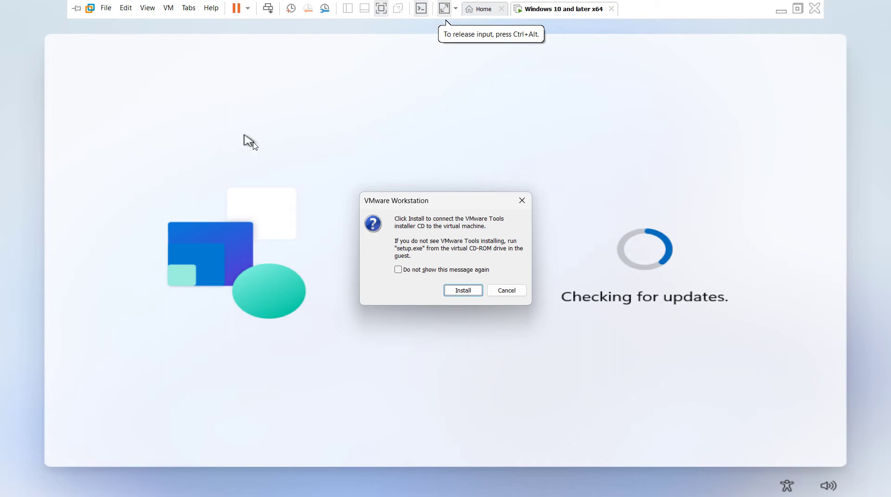
click(397, 269)
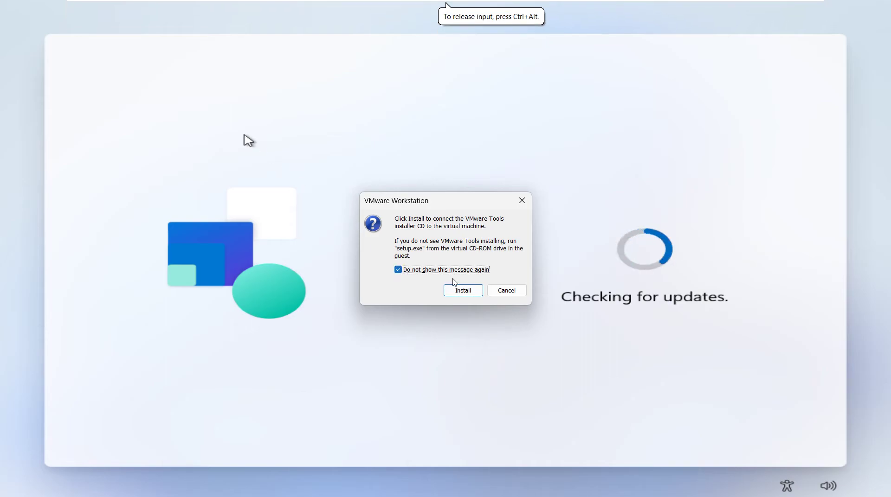
click(463, 290)
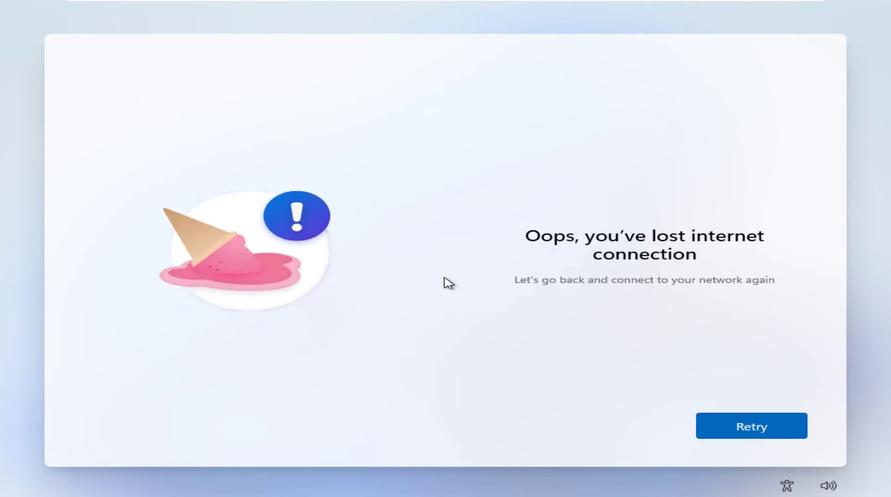
Retry the internet connection and attach the SAMSUNG_Android USB device to the Windows 10 and later x64 virtual machine
click(744, 430)
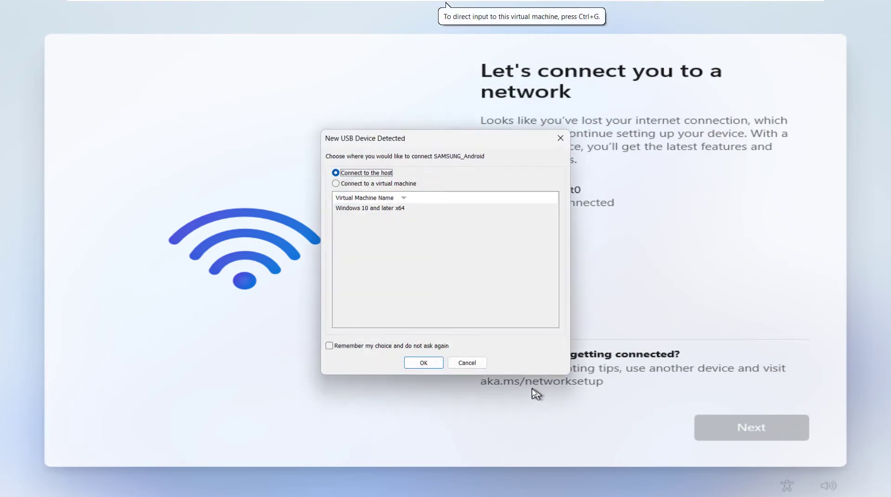
click(372, 184)
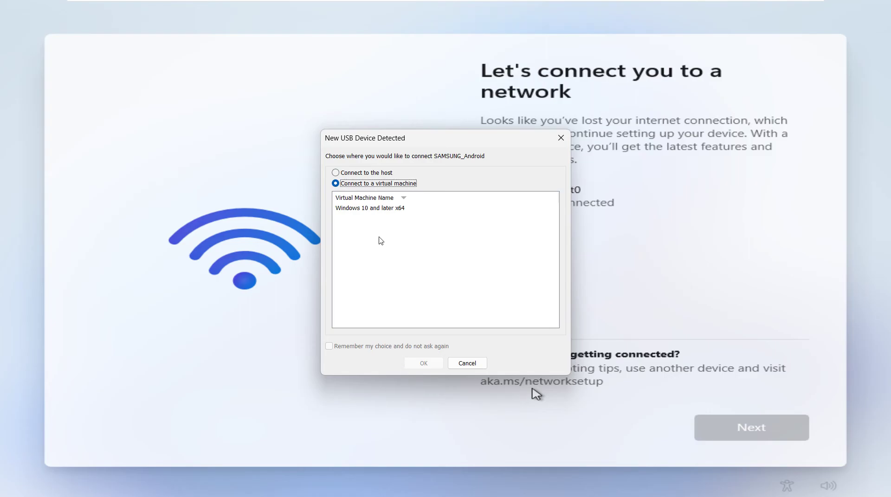
click(387, 209)
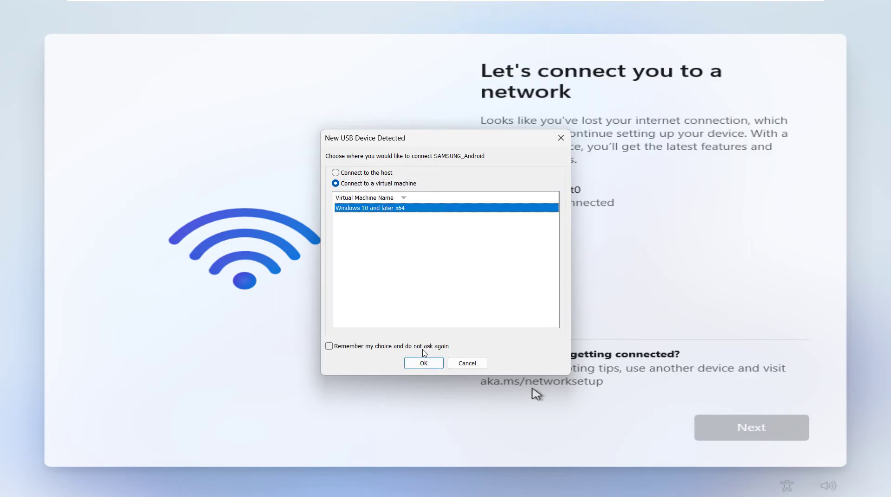
click(424, 363)
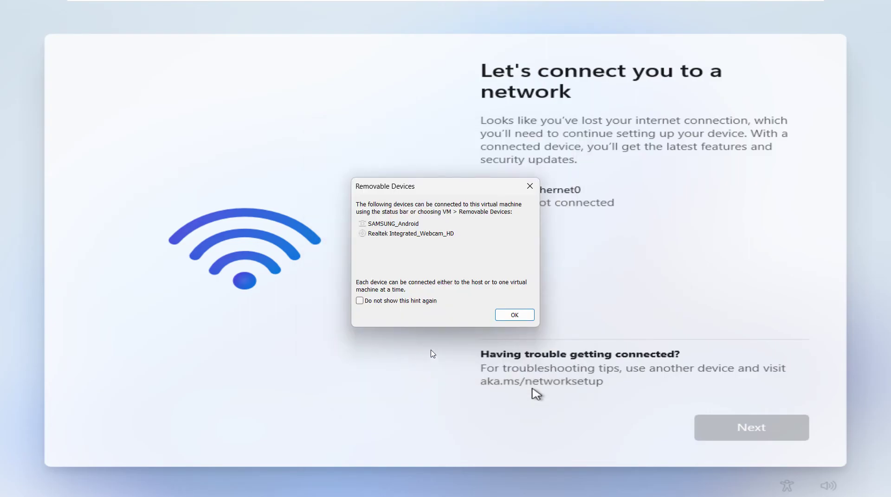
click(497, 317)
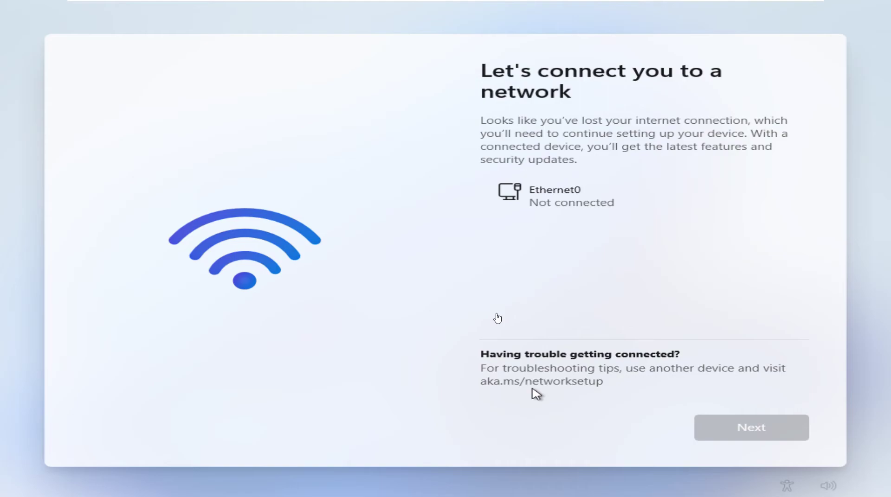
click(536, 394)
click(171, 9)
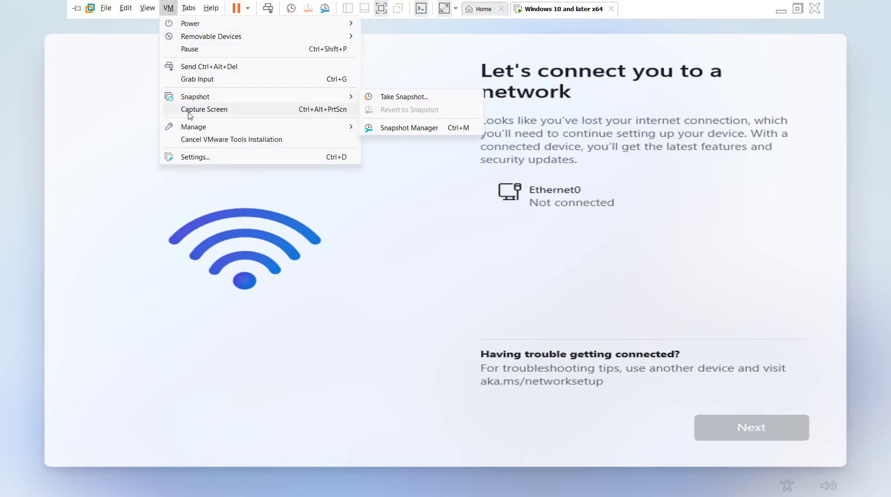
click(224, 219)
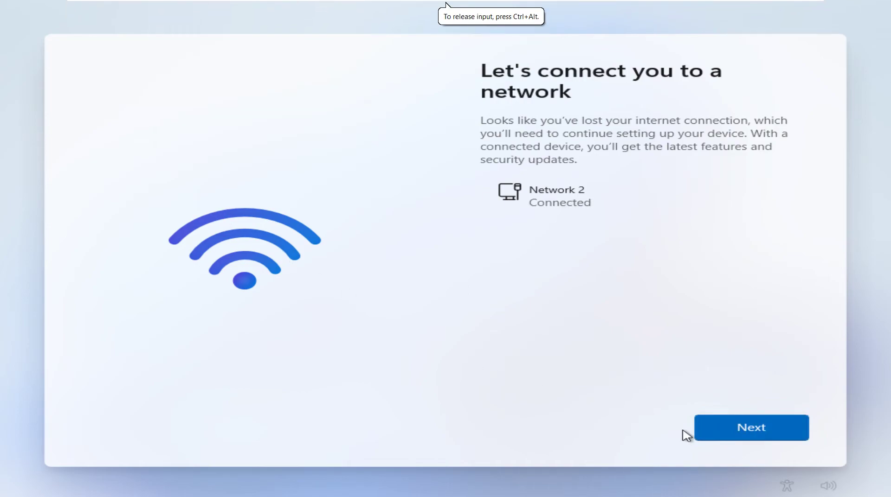
Continue the Windows setup with Network 2 and skip naming the device
click(715, 438)
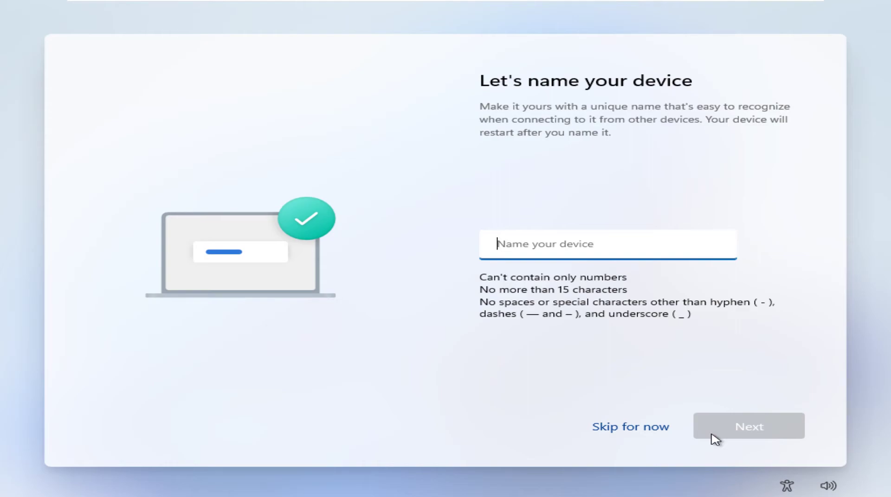
click(634, 436)
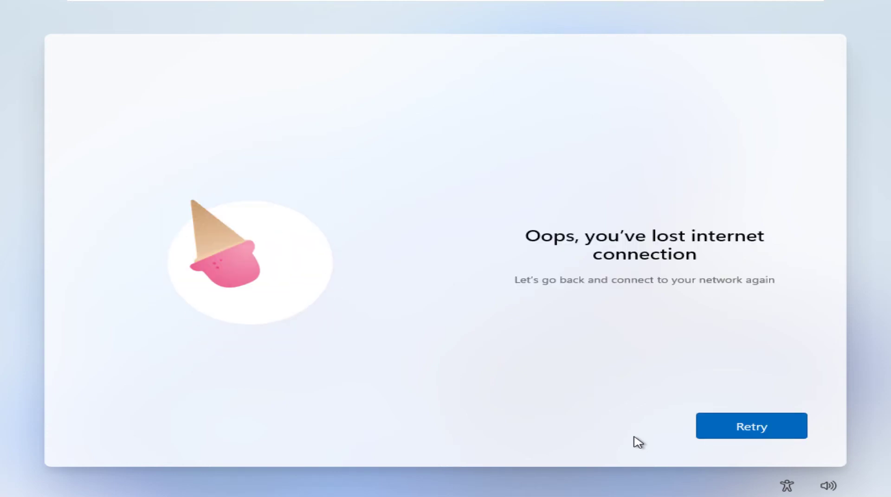
Open a command prompt from the Windows setup and run oobe\bypassnro to bypass the internet requirement
key(Tab)
key(shift+F10)
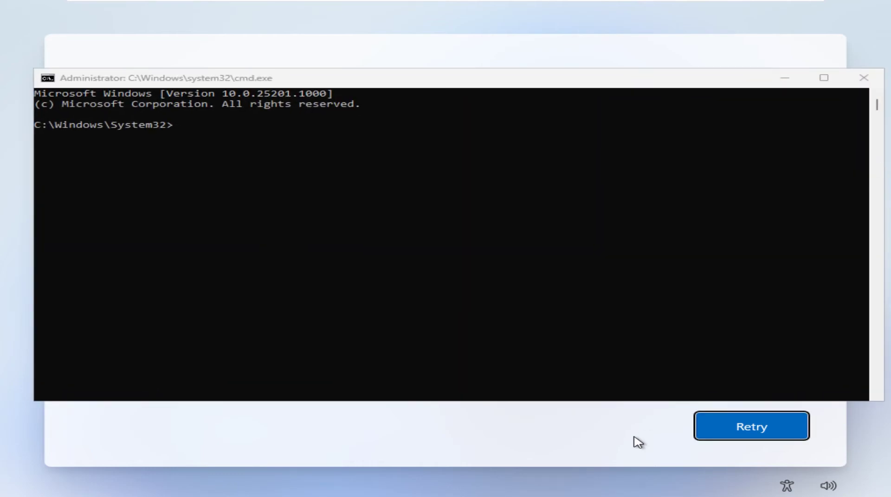
click(461, 385)
text(oobe)
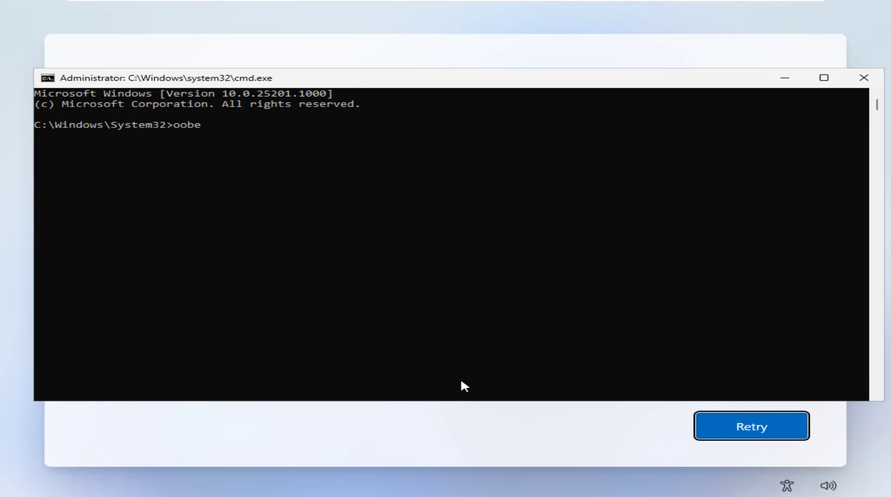
text(/bypassnro)
key(Return)
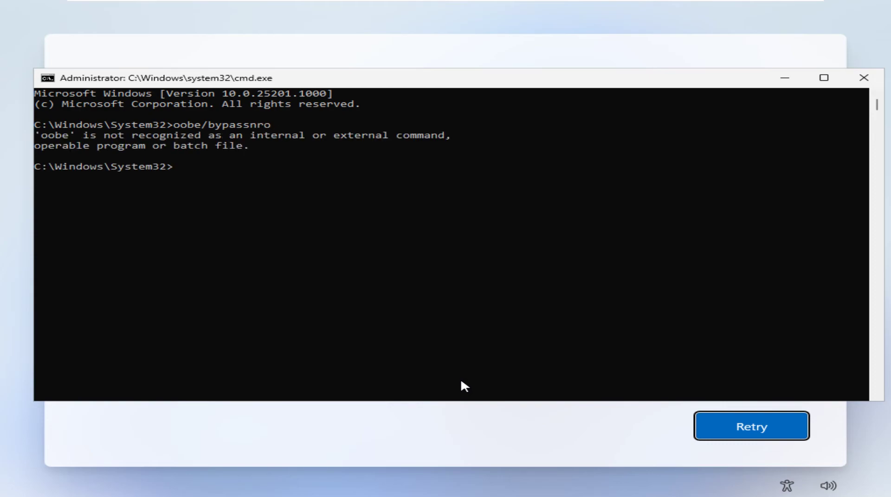
text(oobe\bypassnro)
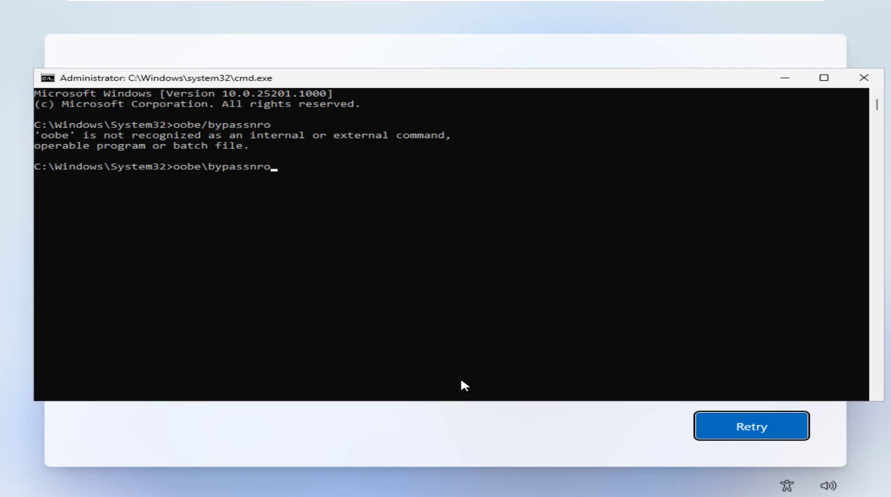
key(Return)
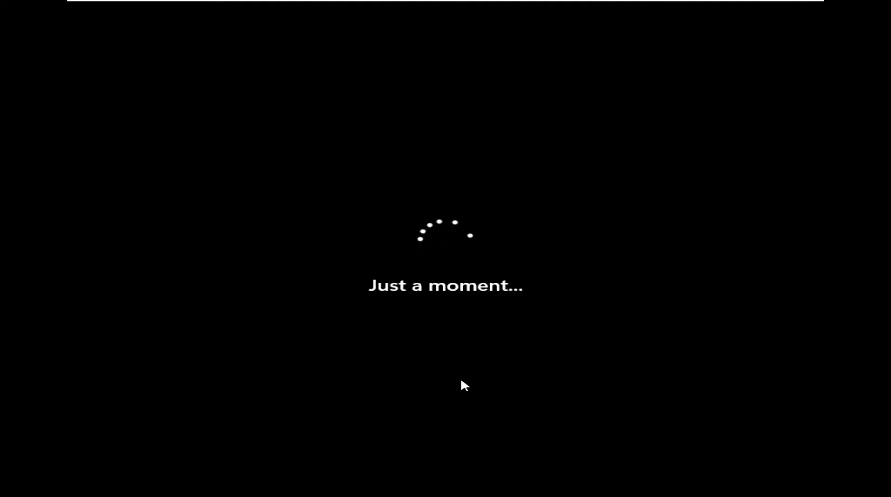
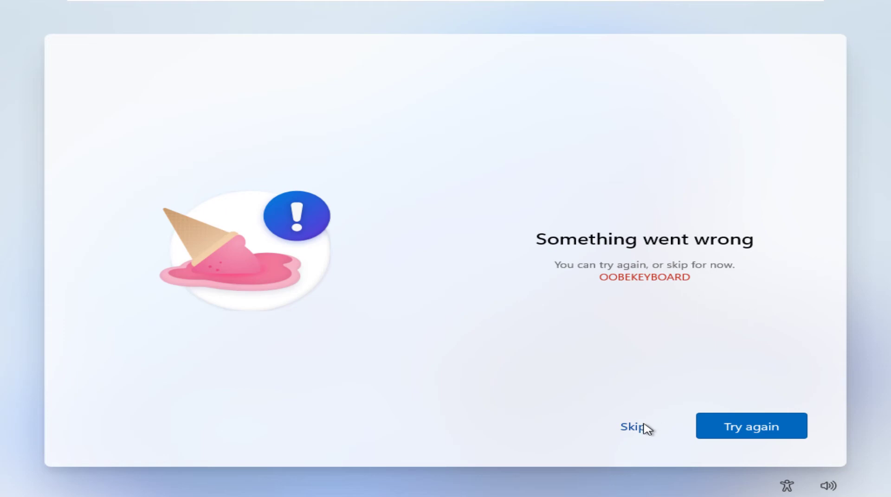
Skip the OOBEKEYBOARD setup step and continue the setup without an internet connection
click(636, 427)
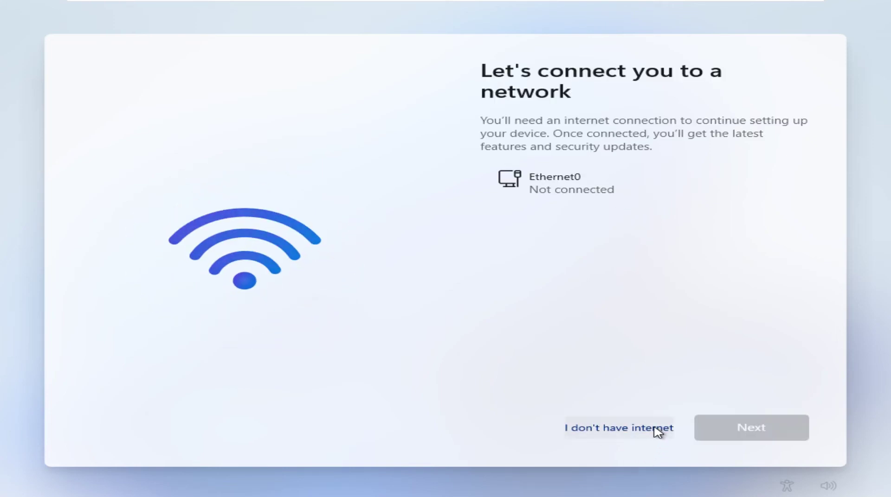
click(654, 428)
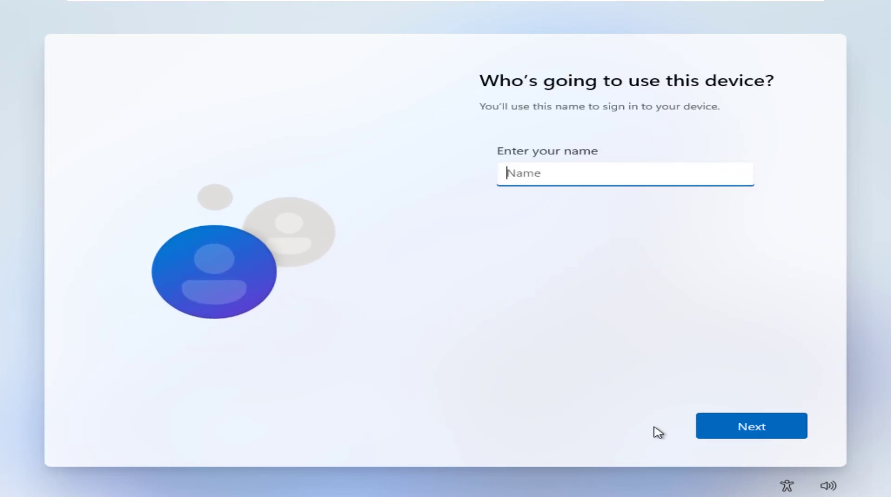
Create the local user Smart without a password and accept the default privacy settings
text(Smae)
key(BackSpace)
text(rt)
key(Return)
key(Return)
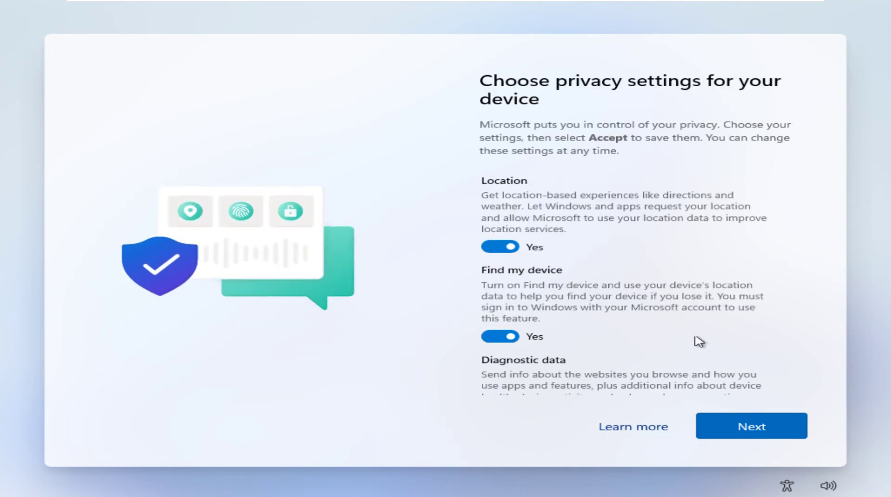
drag(807, 248, 786, 404)
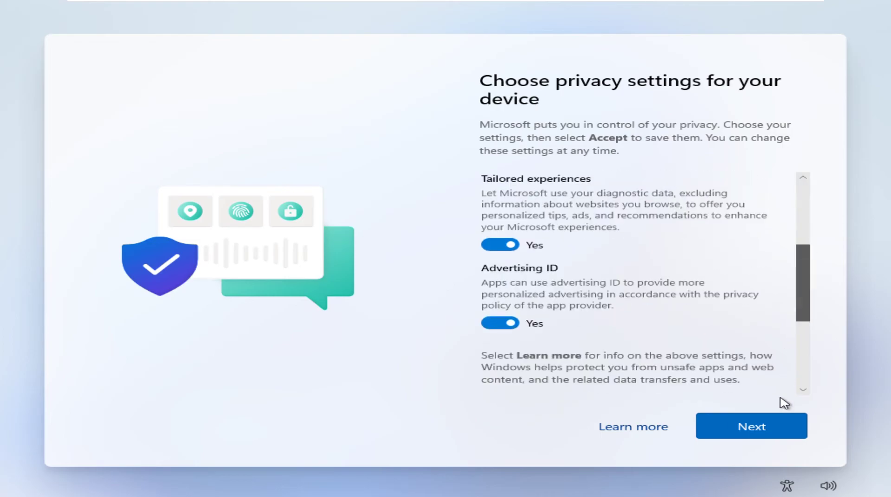
click(751, 421)
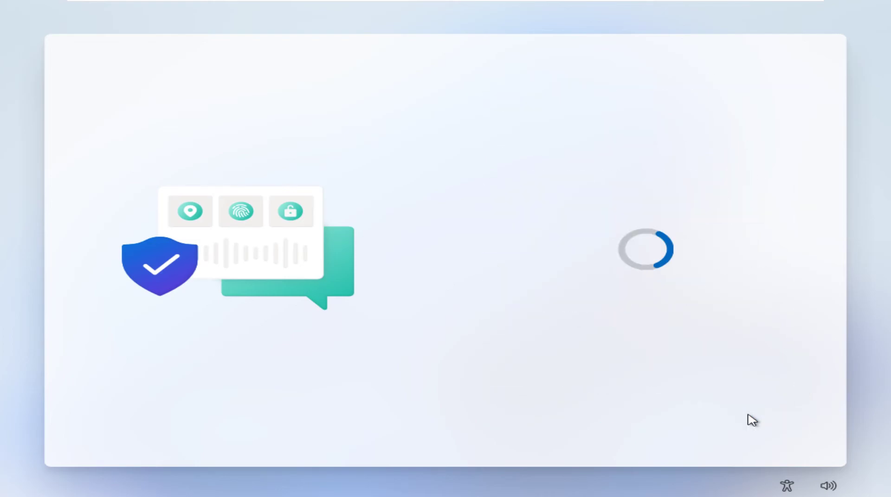
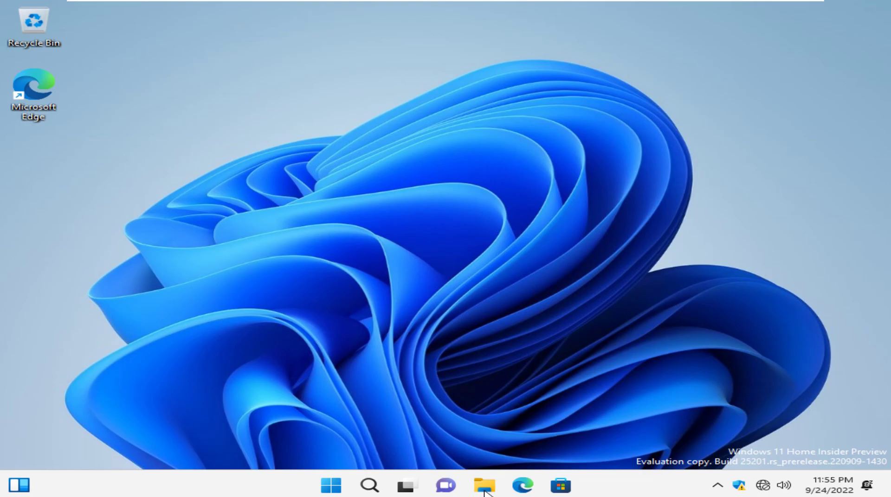
Run setup64 from the VMware Tools DVD drive, allow it to make changes, and close the file window
click(484, 491)
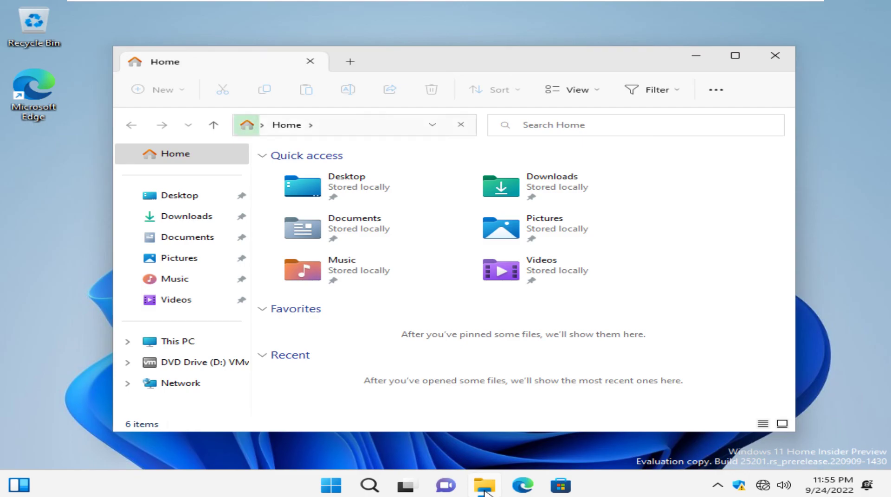
click(232, 366)
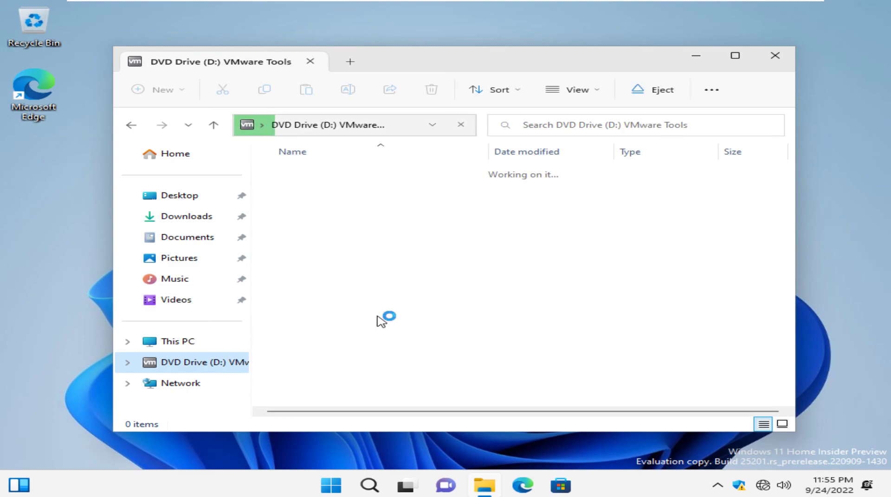
key(super)
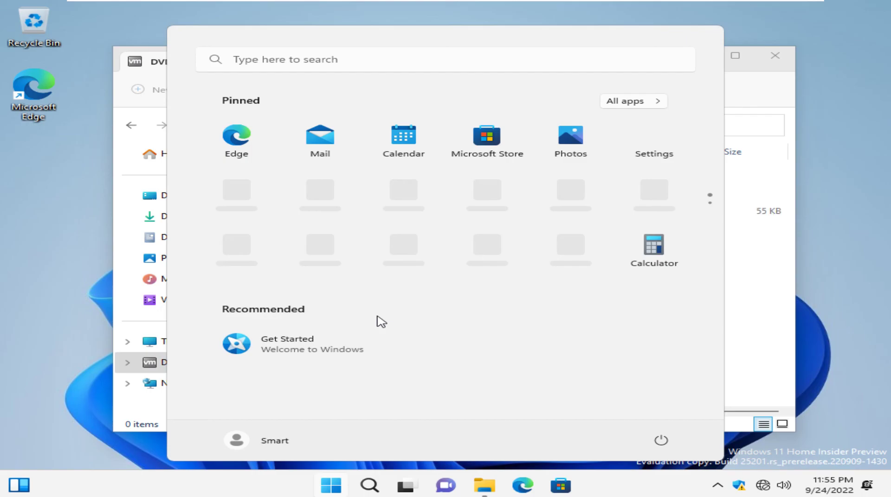
key(super)
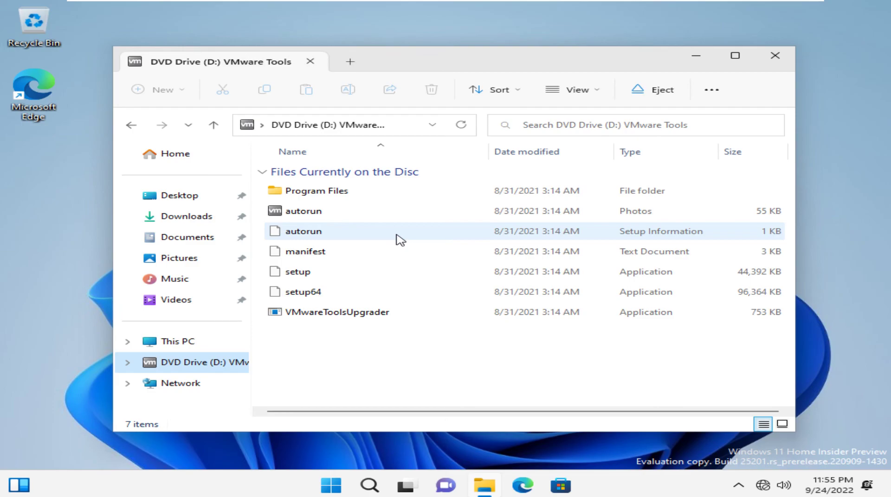
double_click(413, 292)
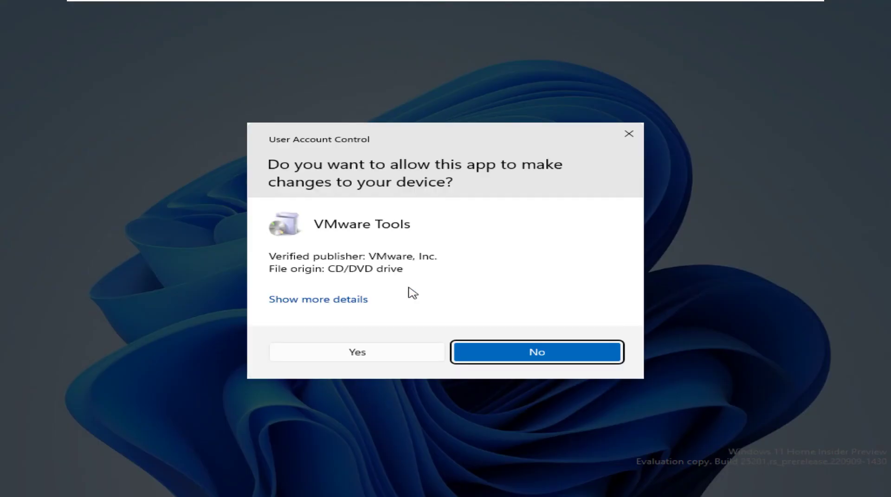
key(Left)
key(Return)
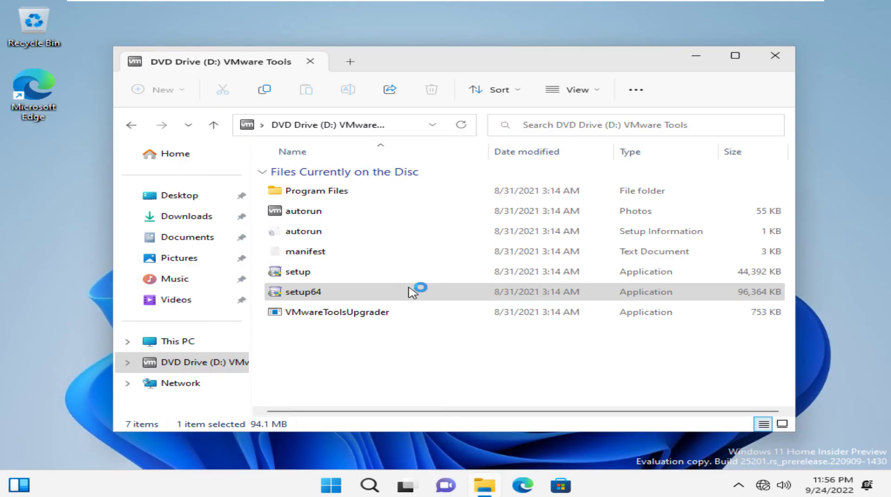
click(732, 55)
click(879, 5)
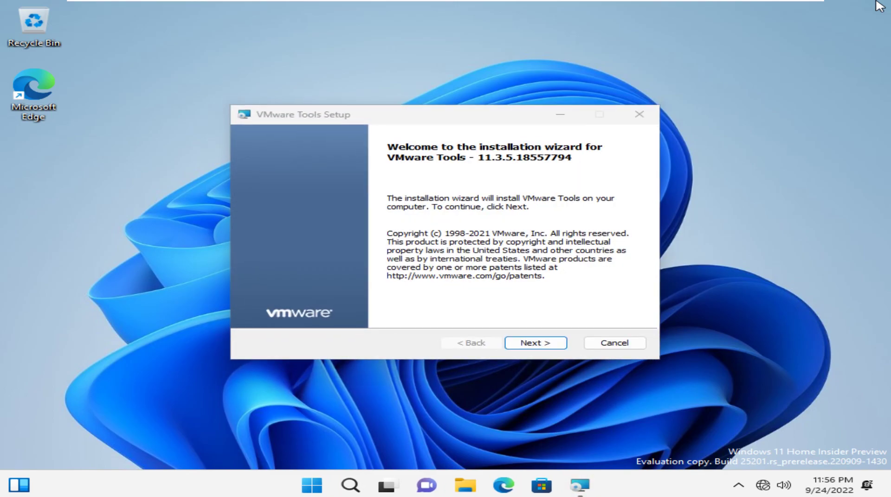
Advance the VMware Tools installation wizard past its welcome page
mouse_move(827, 6)
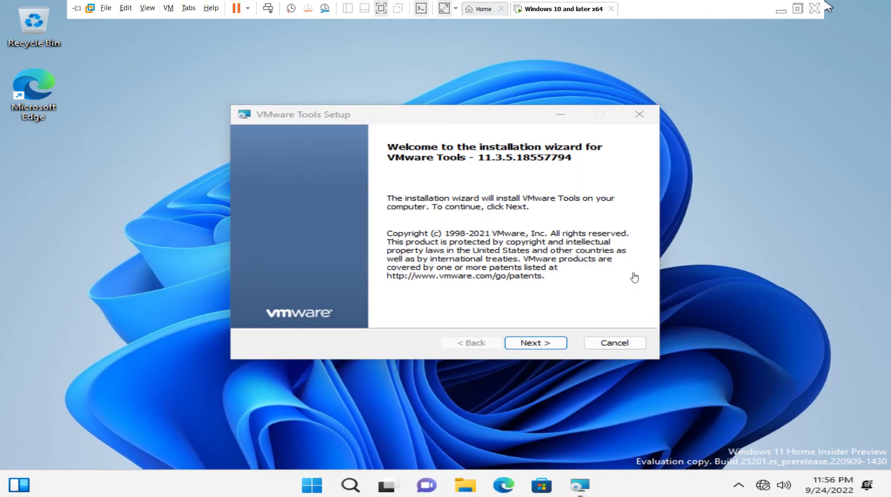
click(566, 340)
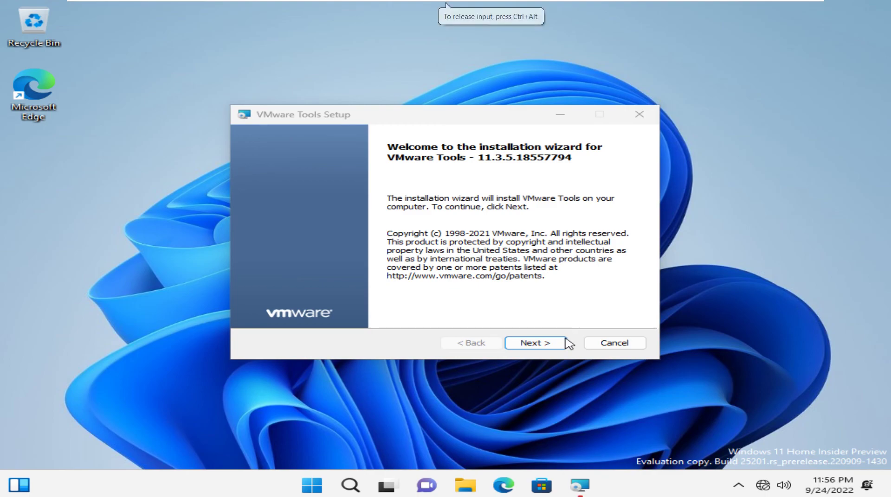
click(536, 344)
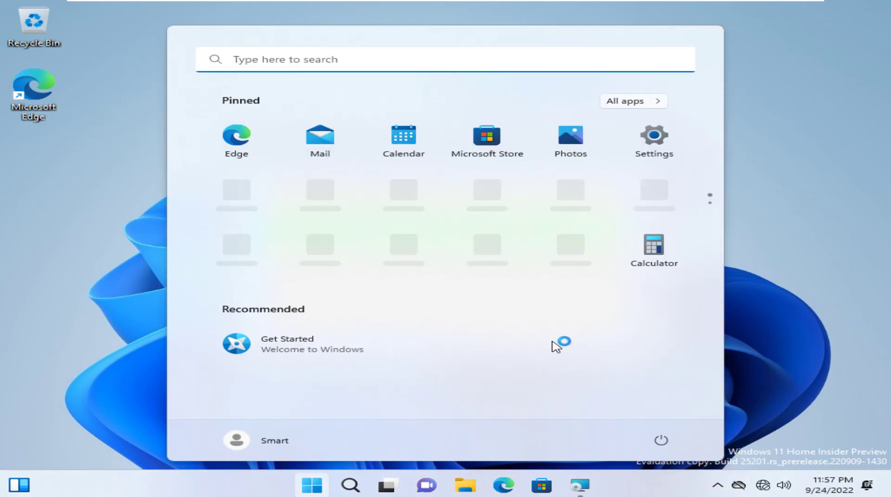
Open the Windows settings and view the Personalization and Accessibility pages
key(super)
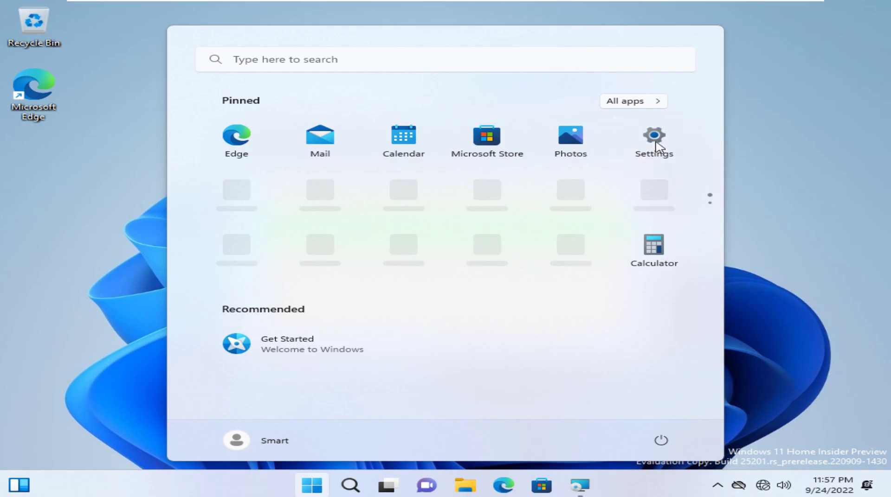
click(654, 140)
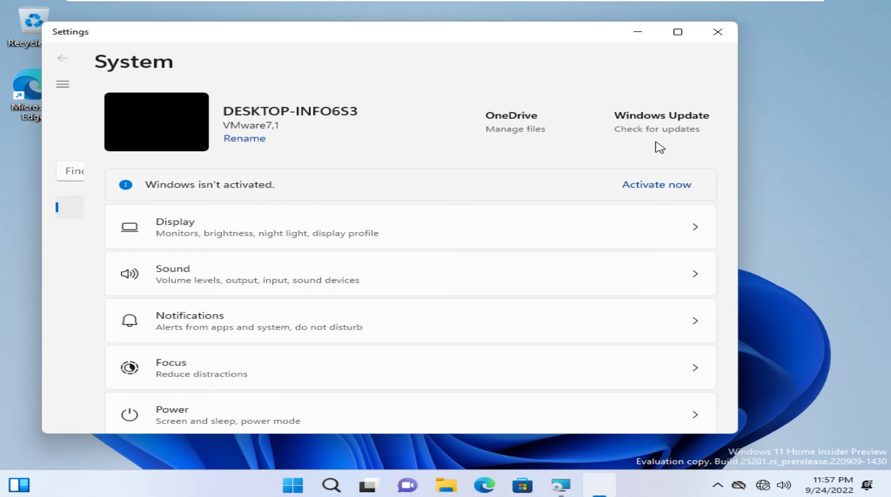
click(260, 246)
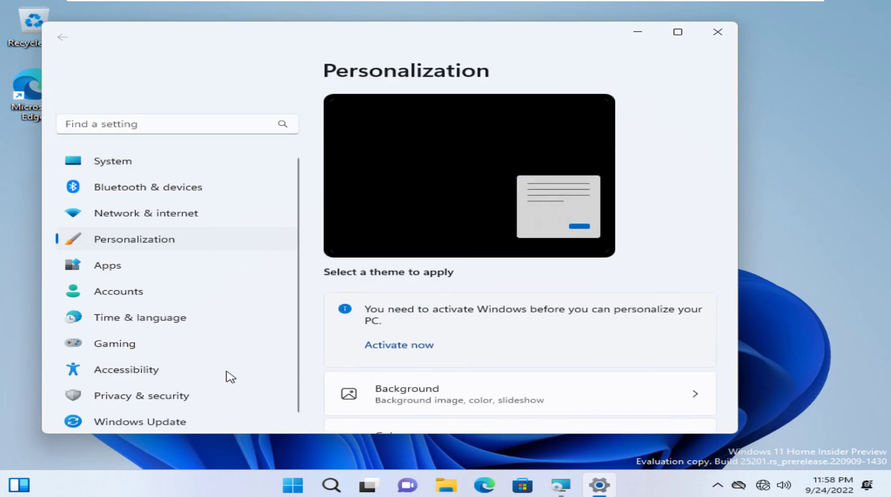
click(228, 373)
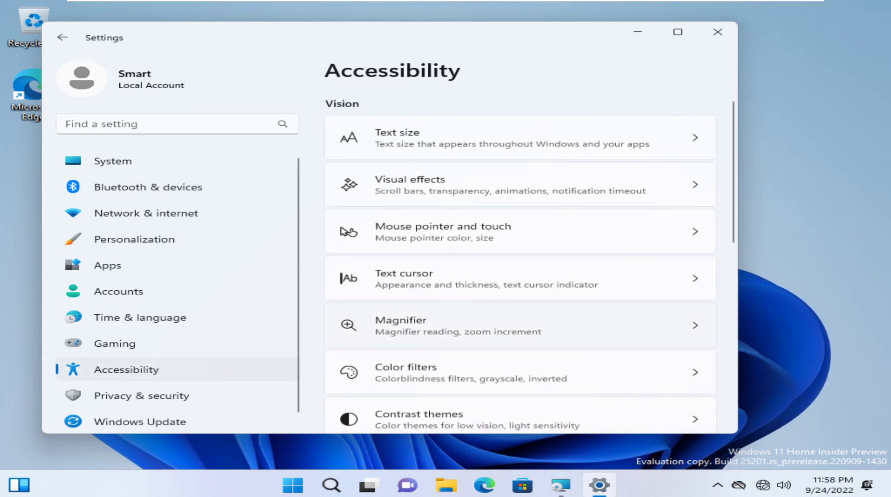
Turn off transparency effects in the Accessibility visual effects settings
click(497, 184)
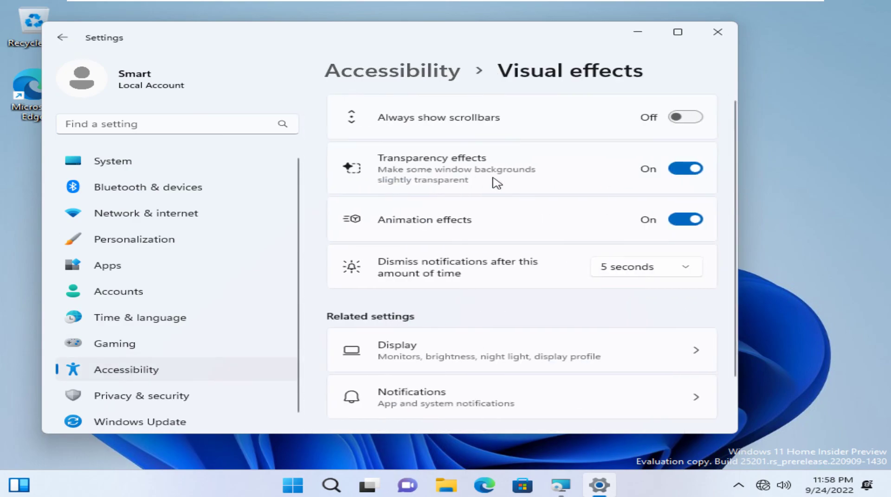
click(687, 167)
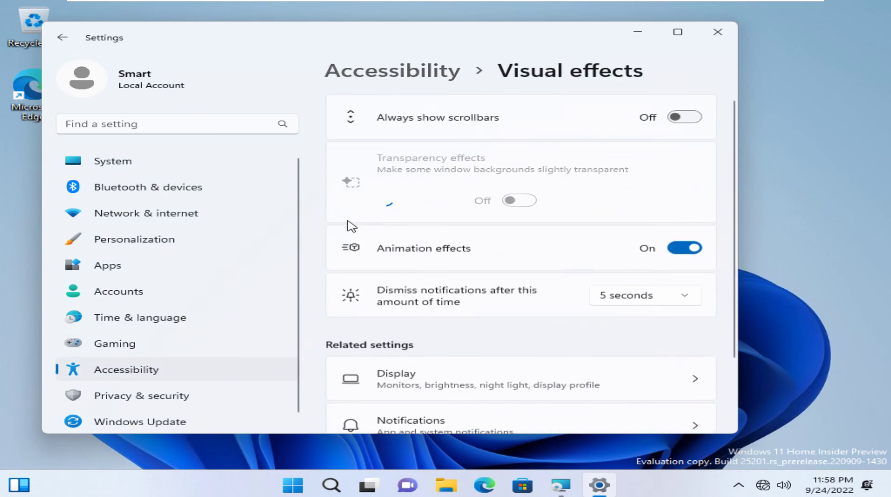
View the Network & internet and System settings, and open the About page with the device and Windows specifications
click(118, 210)
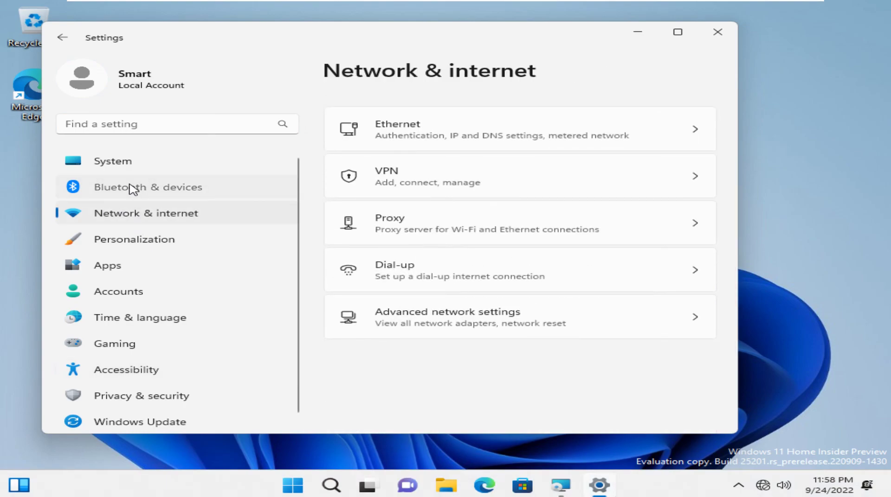
click(145, 164)
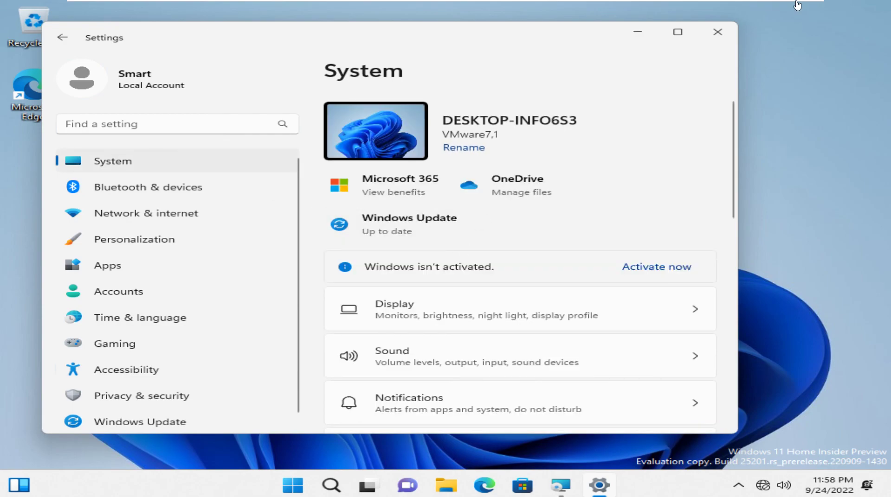
mouse_move(797, 5)
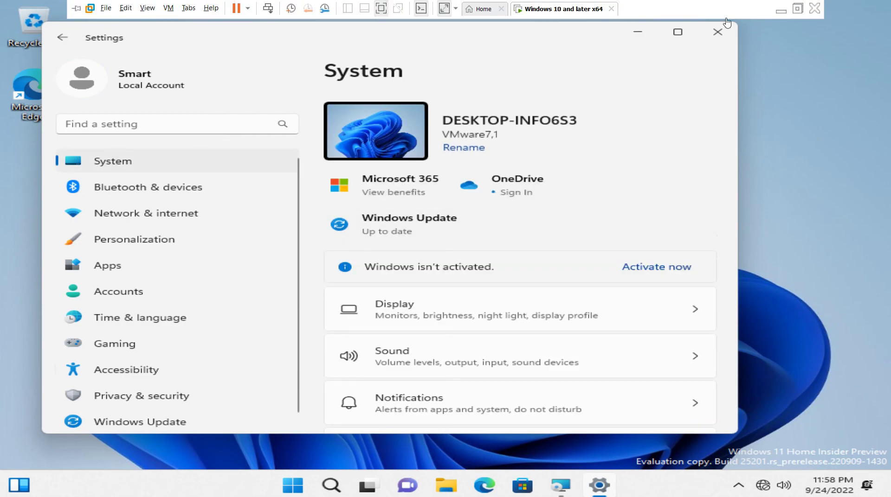
click(637, 31)
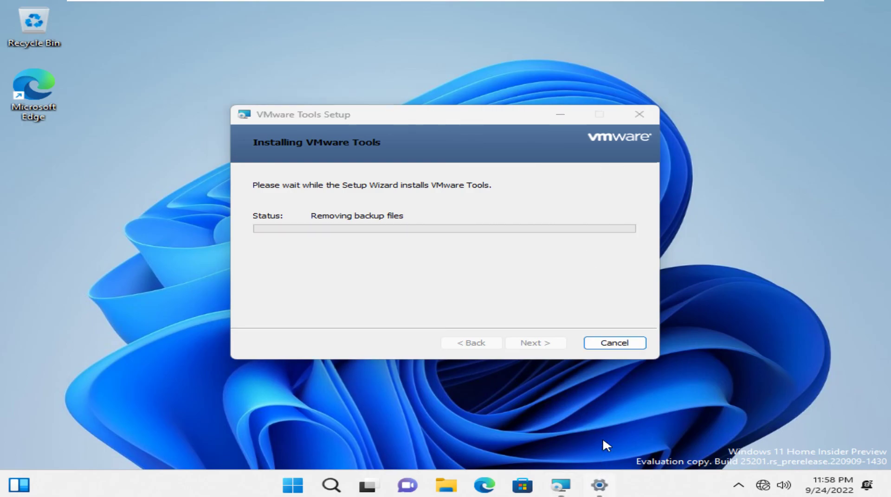
key(alt+Tab)
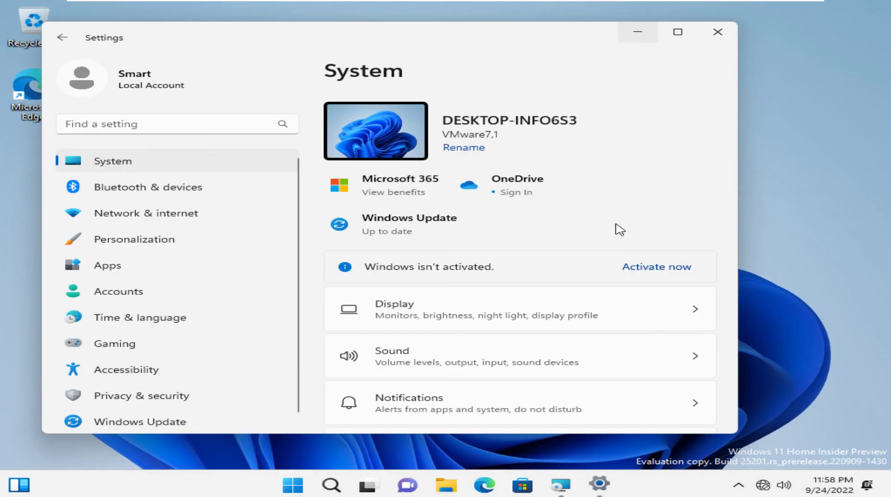
click(676, 32)
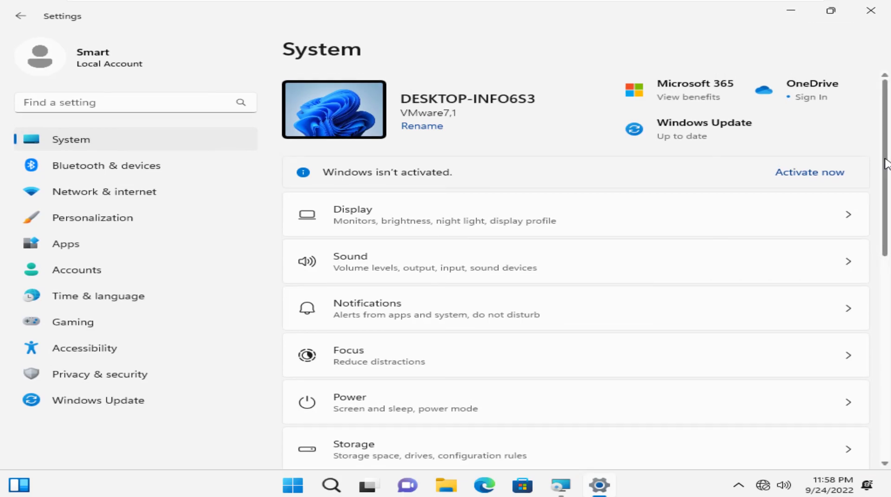
drag(885, 163, 887, 319)
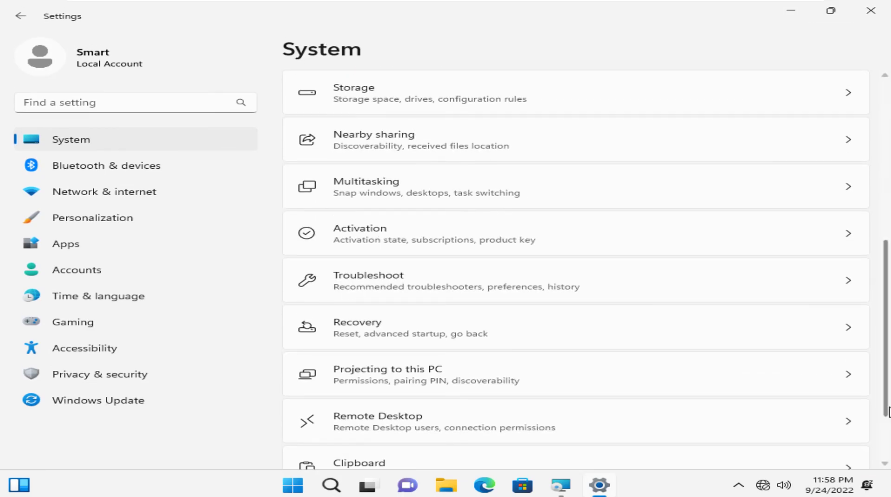
drag(885, 397, 885, 440)
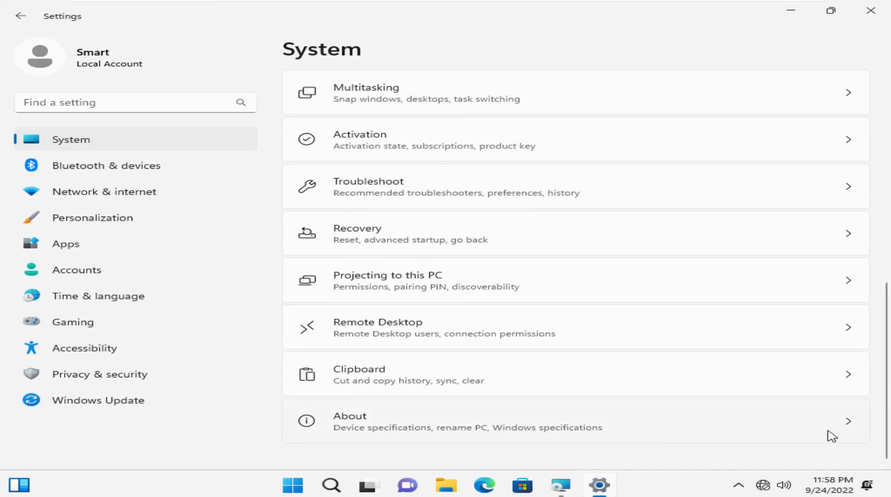
click(660, 428)
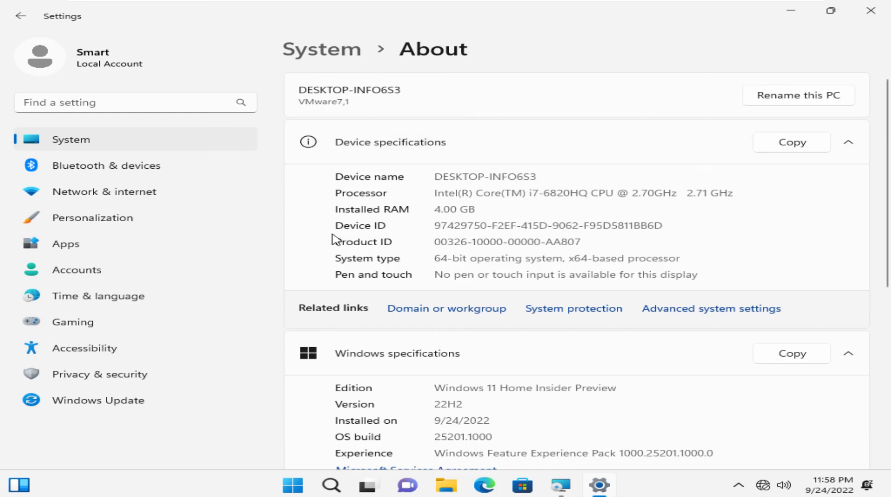
Apply the purple Glow theme in the Personalization settings
click(160, 271)
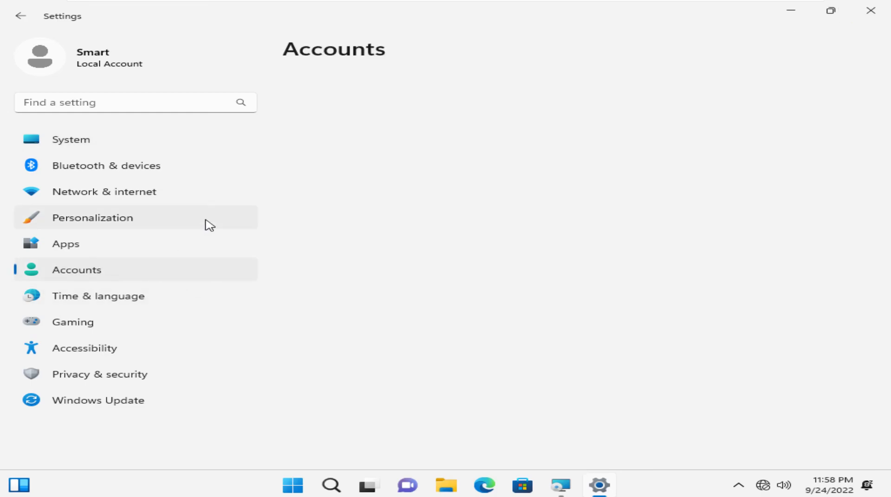
click(210, 225)
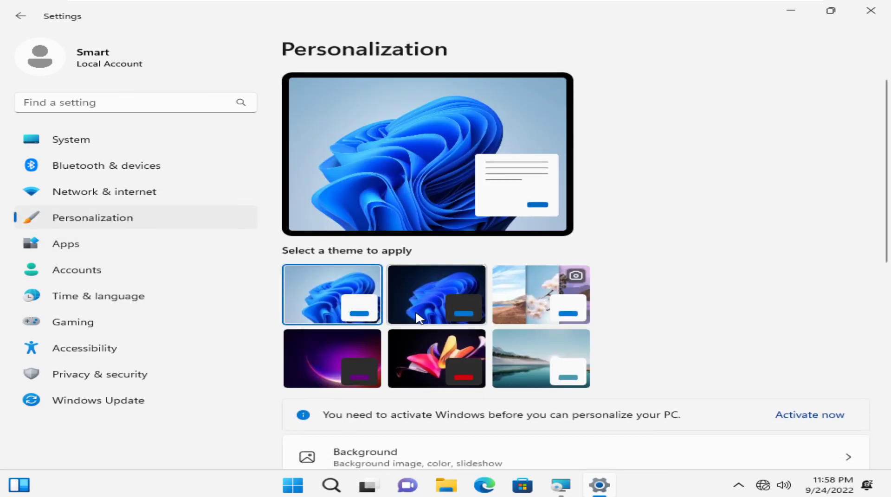
click(338, 358)
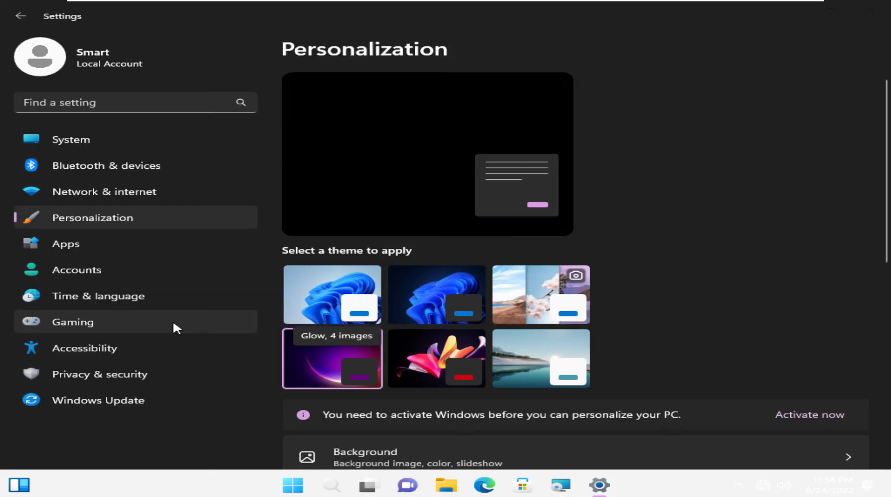
Turn off Game Mode and the option to open Xbox Game Bar with the controller button in the Gaming settings
click(174, 316)
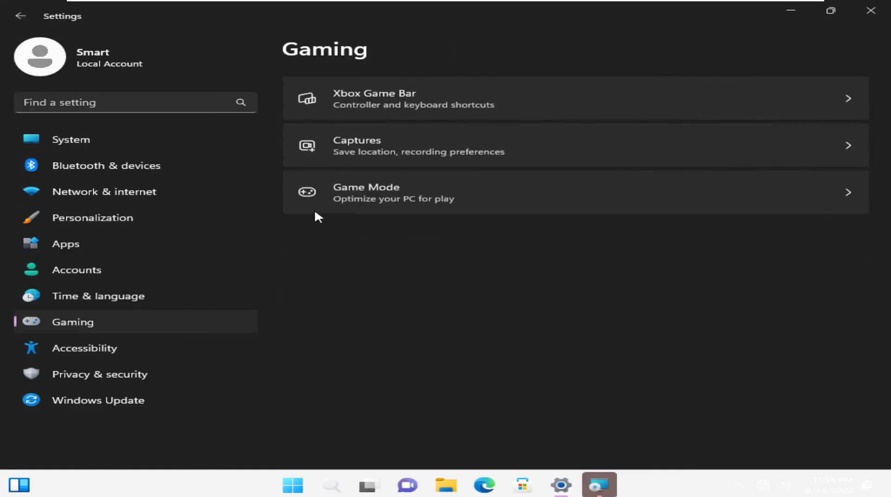
click(365, 174)
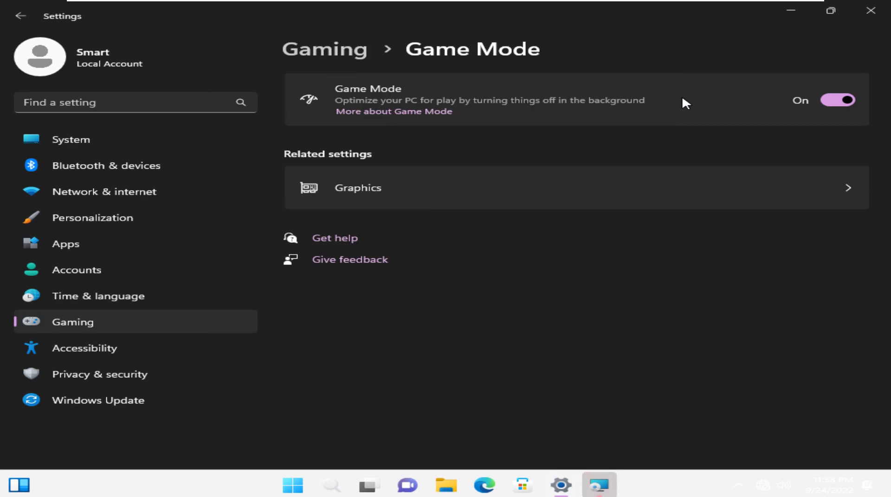
click(842, 100)
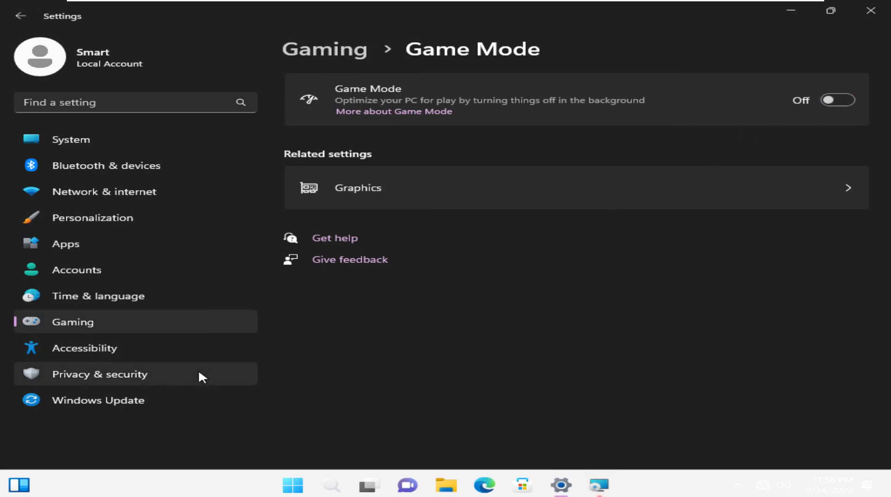
click(206, 331)
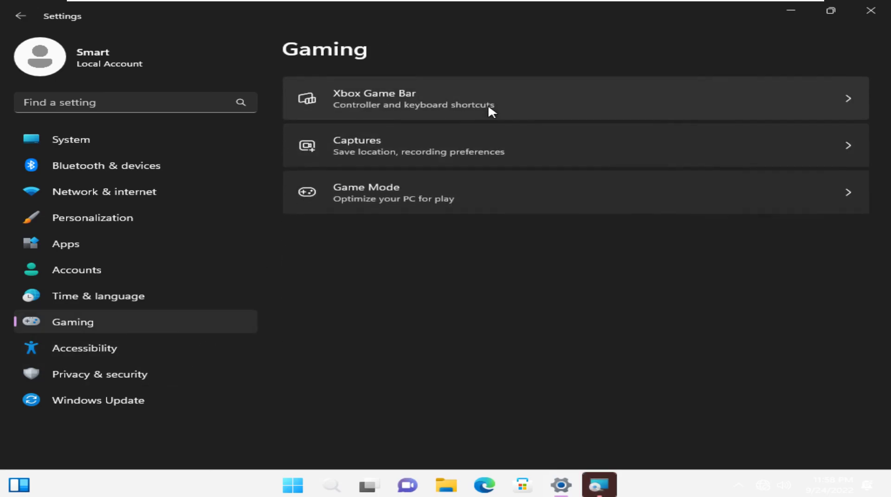
click(586, 86)
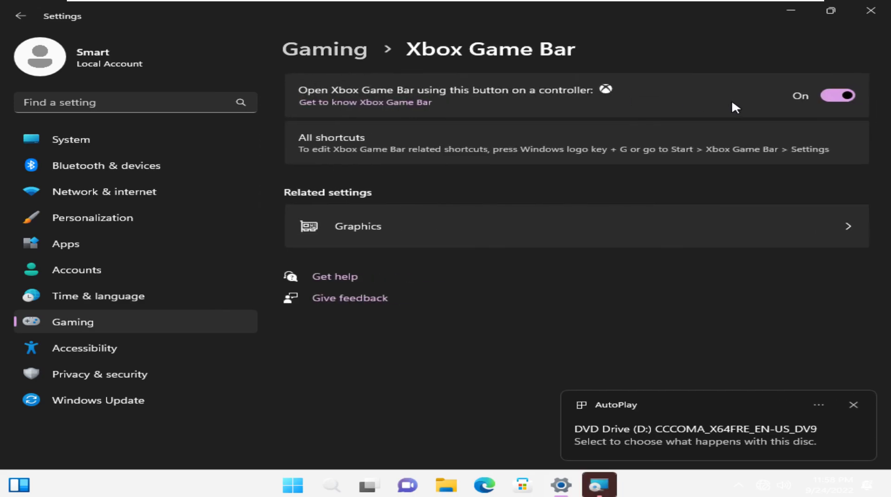
click(837, 96)
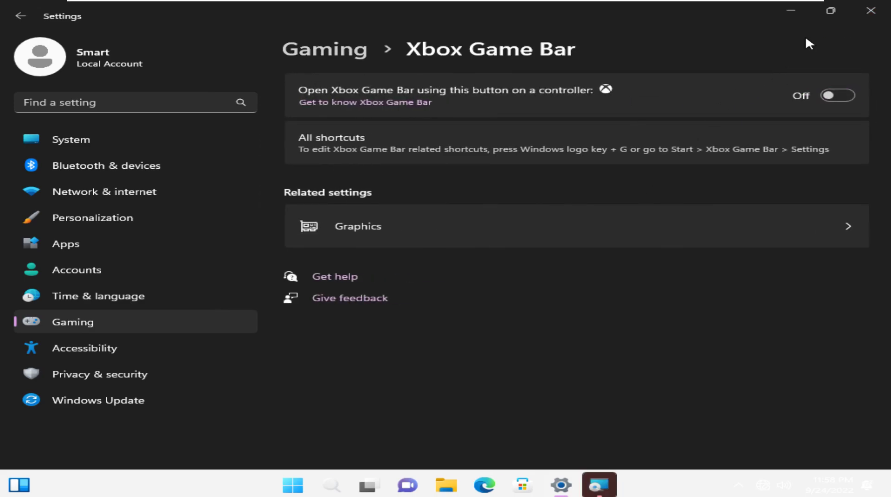
Close the settings, finish the VMware Tools setup wizard and restart the system immediately
click(870, 10)
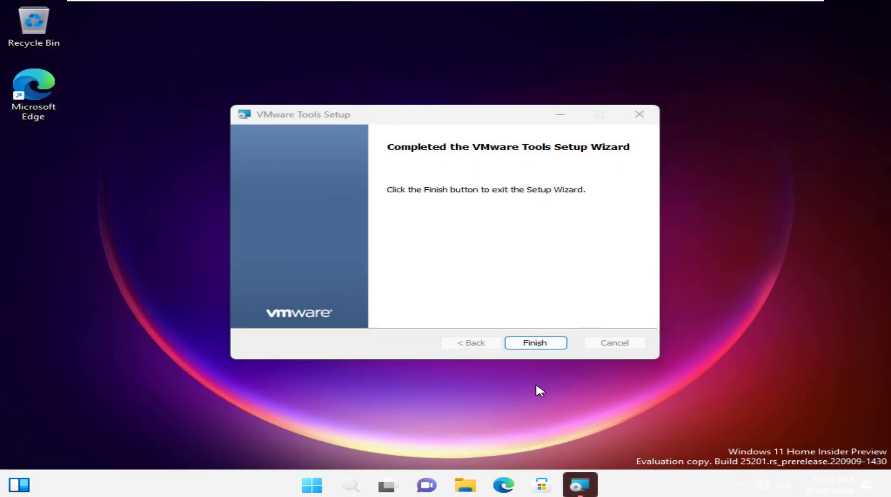
click(535, 343)
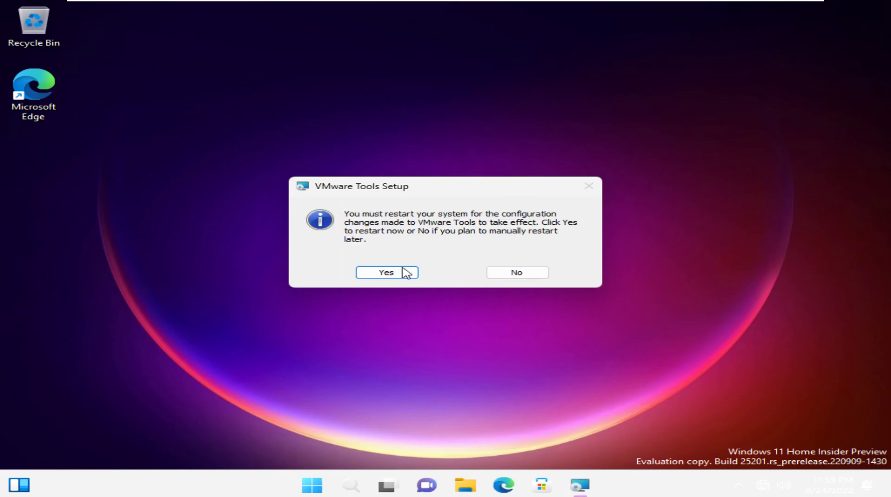
click(403, 269)
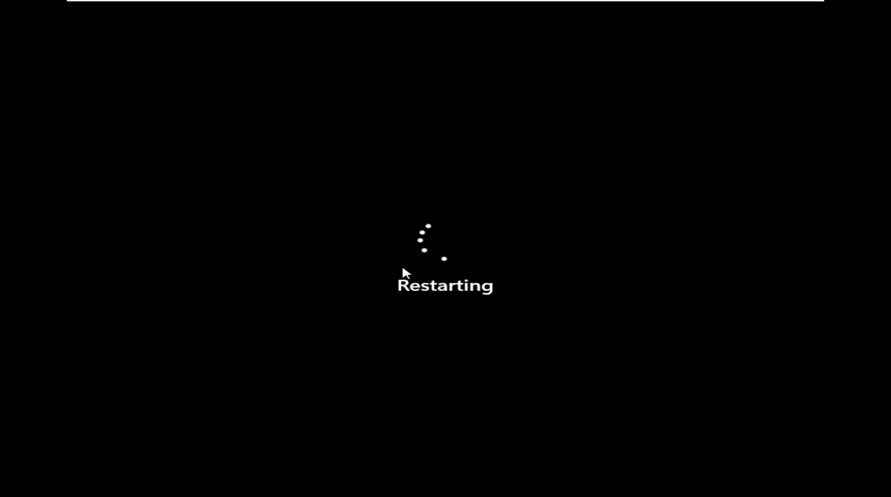